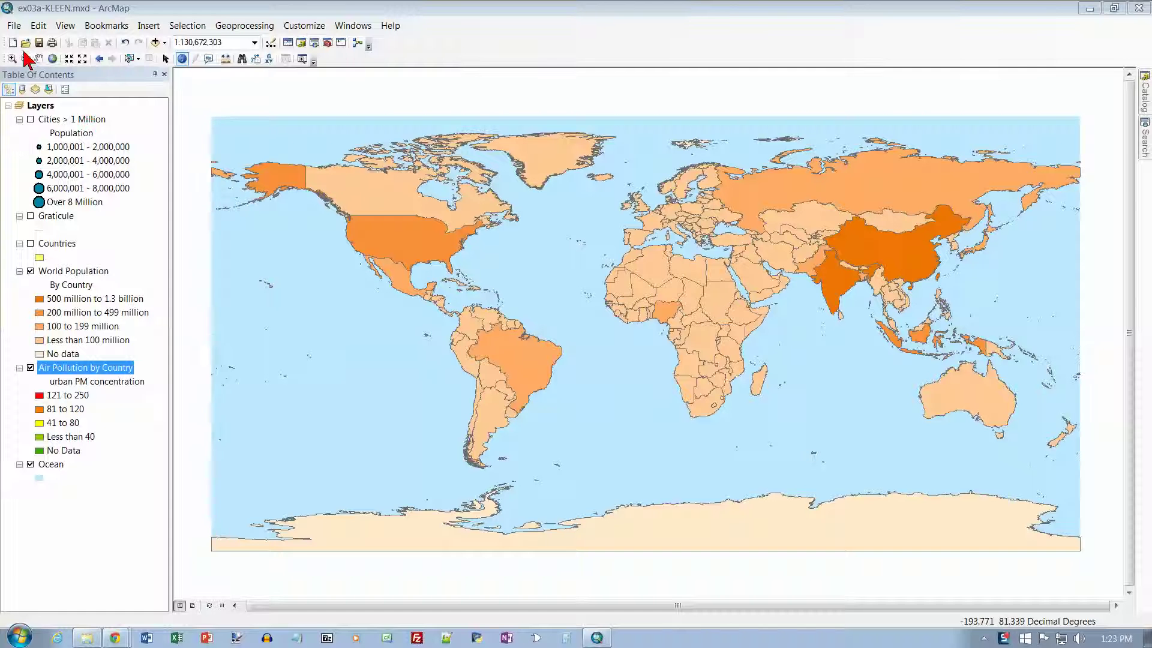
- Open the map document ex03b.mxd from the Chapter03 folder and display the map at full extent
click(15, 26)
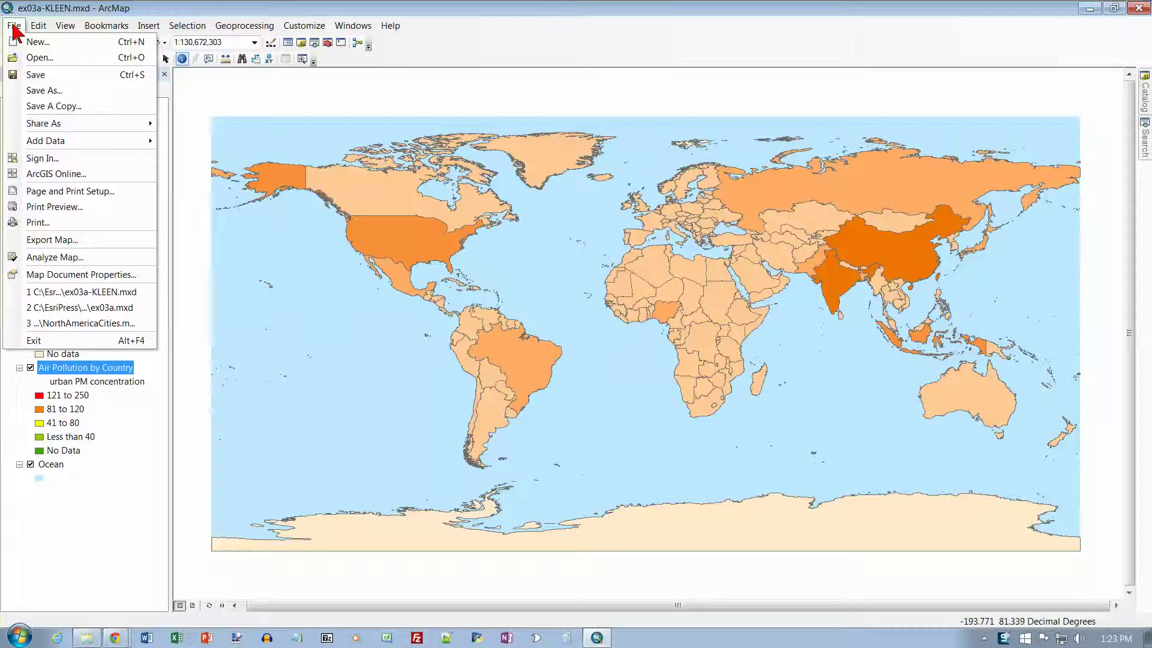
click(28, 59)
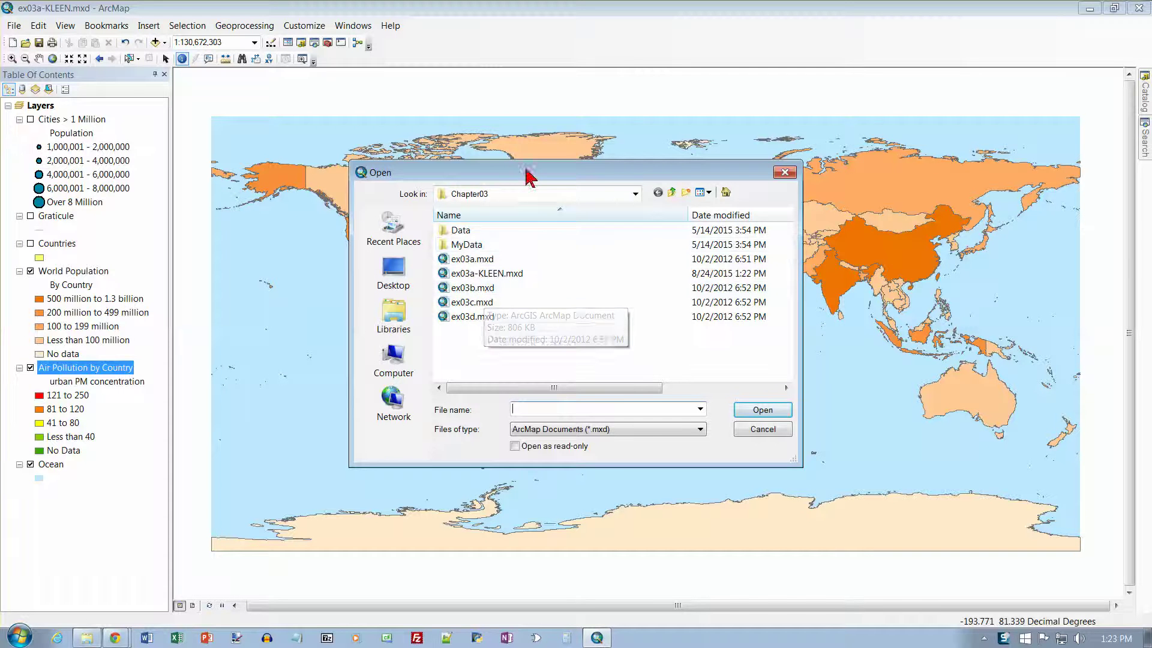
click(484, 290)
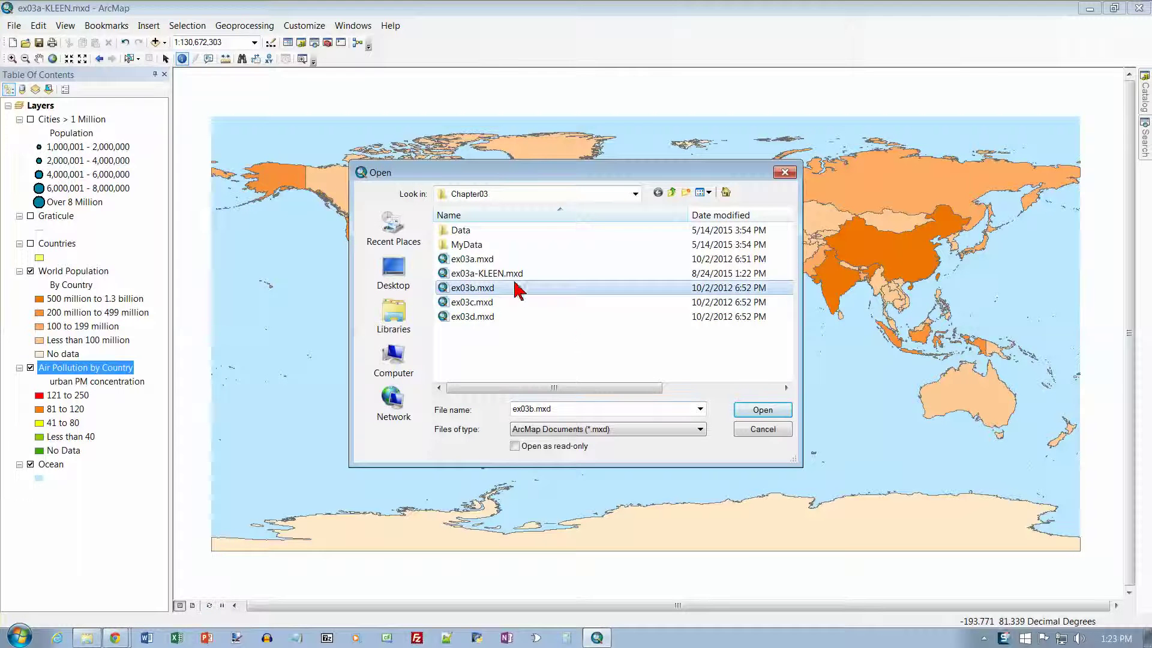
click(750, 411)
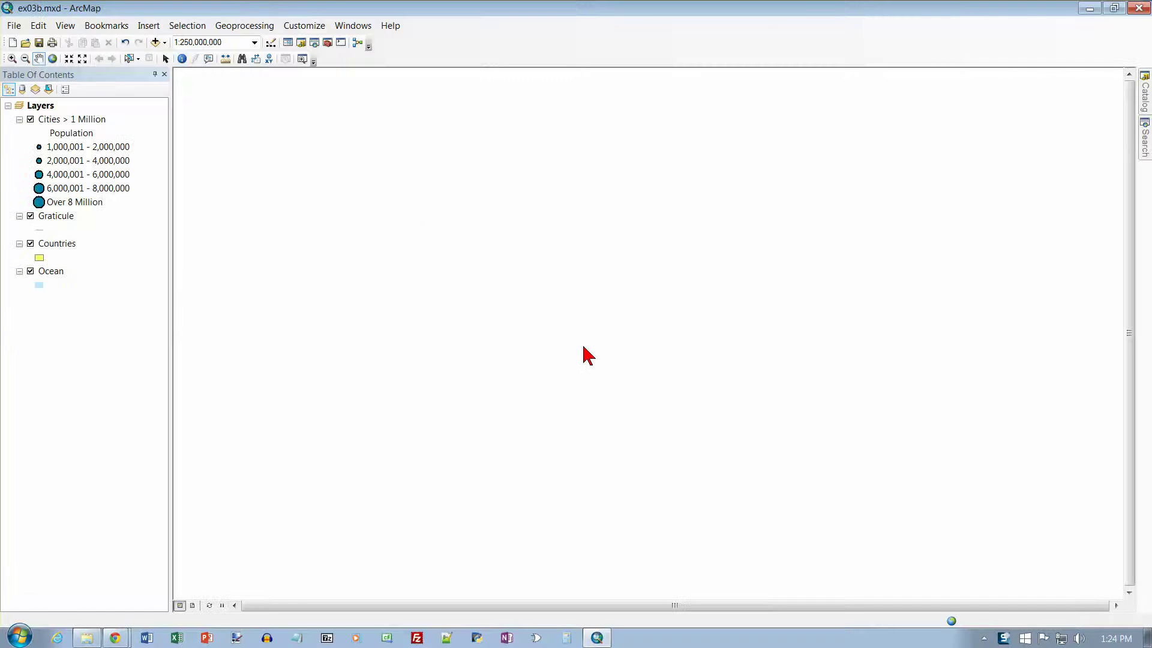
mouse_move(545, 337)
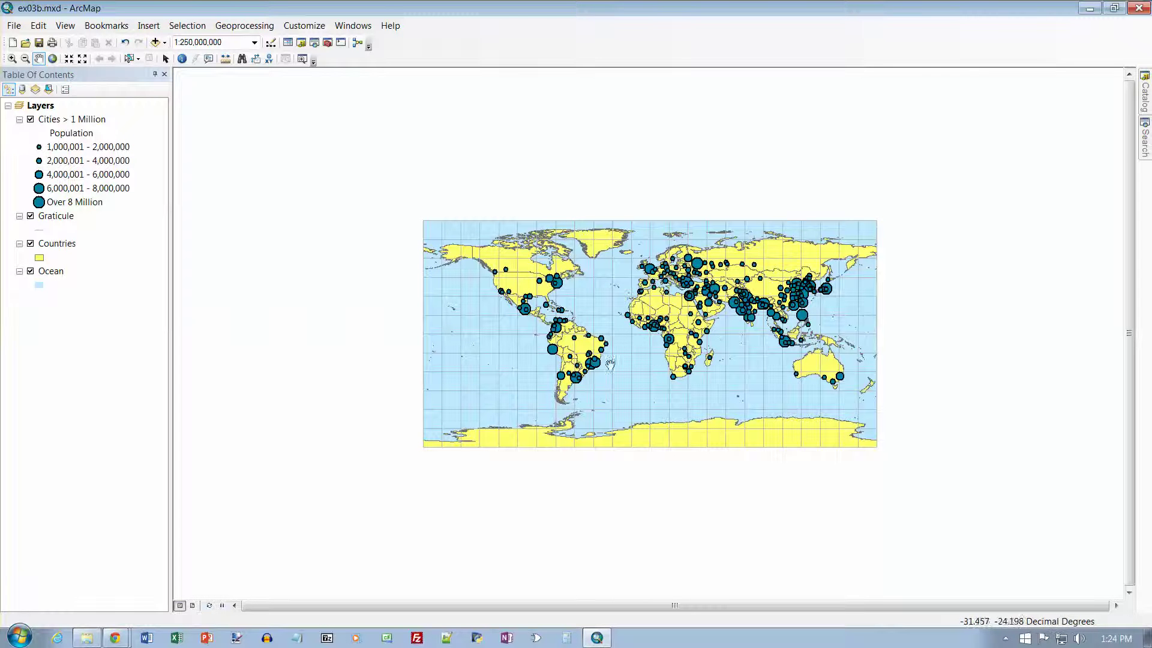
click(53, 58)
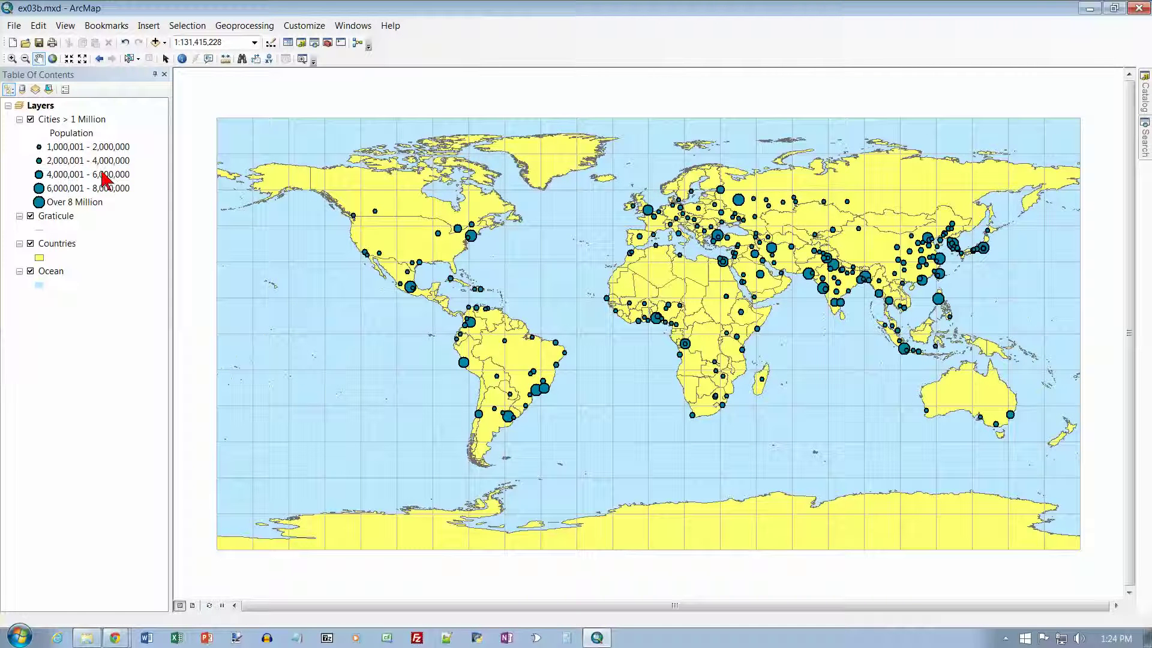
- Zoom in on Australia by framing the continent with the Zoom In tool
click(12, 59)
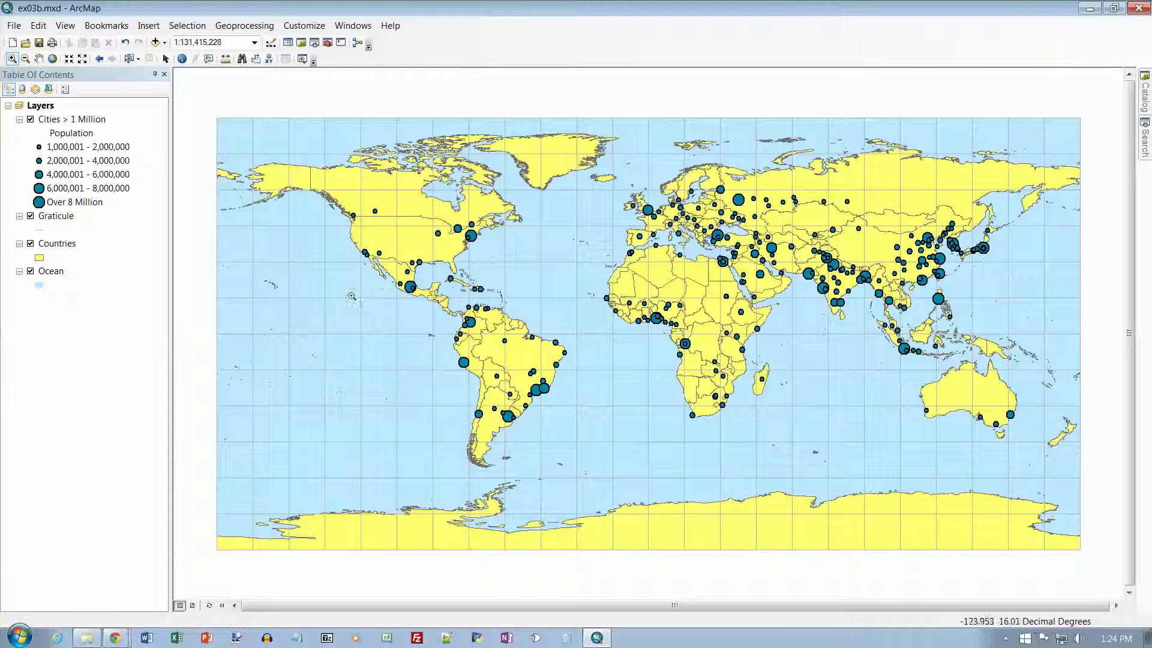
drag(907, 346, 1035, 447)
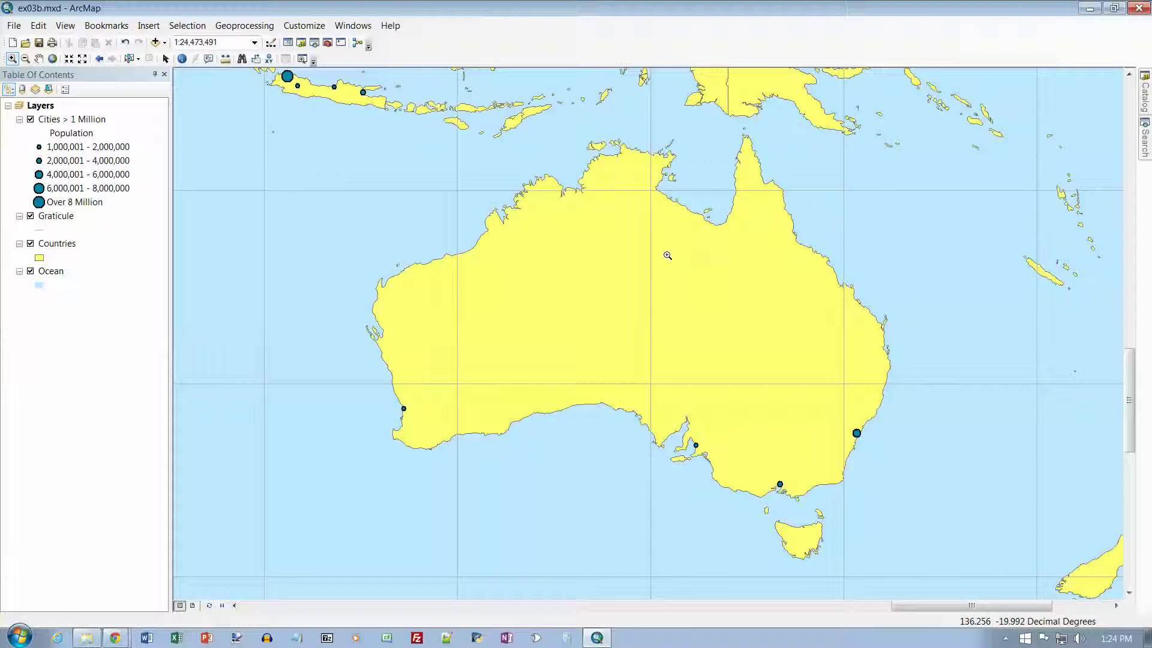
mouse_move(667, 256)
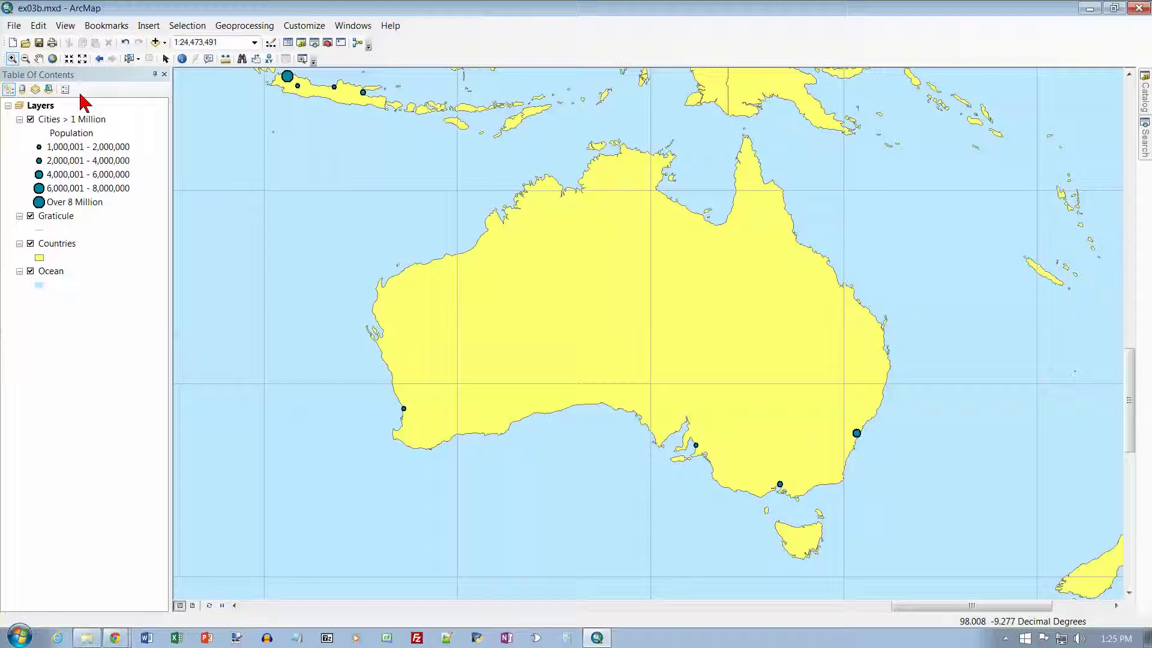
- Zoom out from the sea northwest of Australia in several stages, and return the map to full extent
click(24, 58)
click(291, 159)
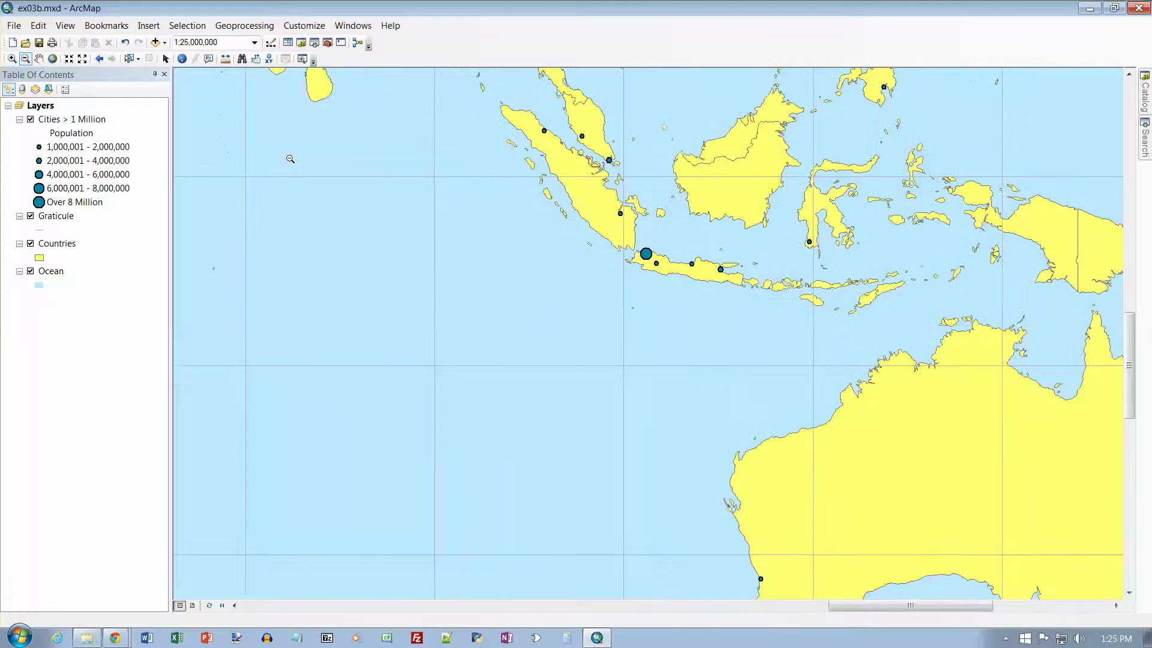
click(290, 159)
click(290, 159)
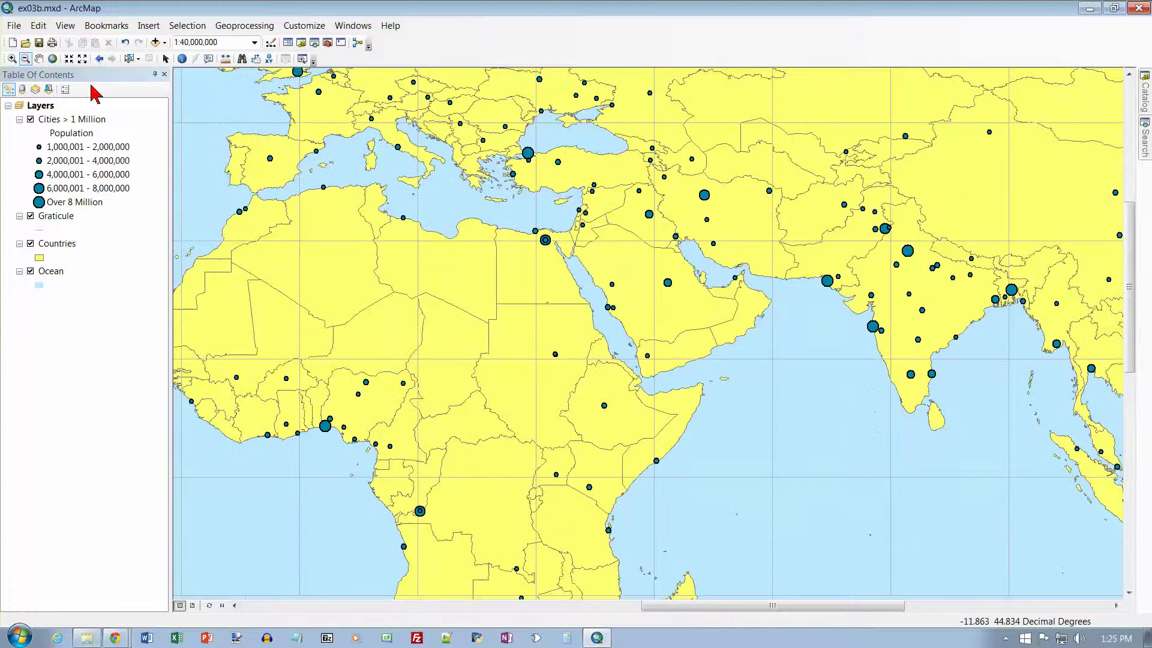
click(52, 58)
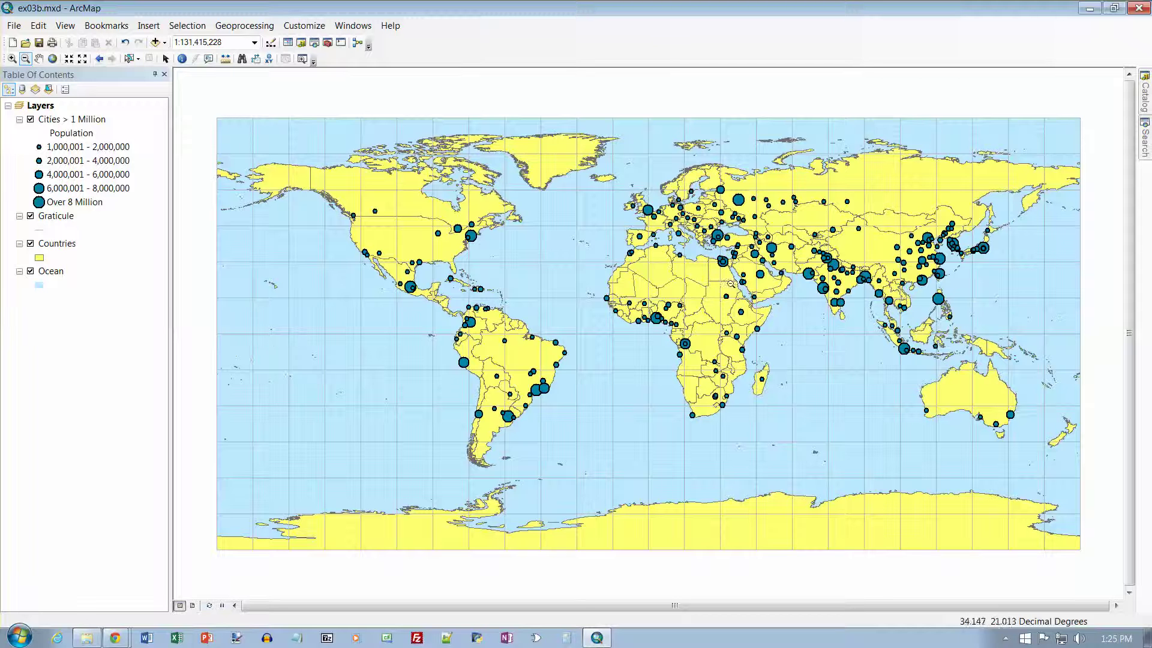
- Zoom in on a wider area around Australia, including most of New Zealand, with a framing box
click(12, 58)
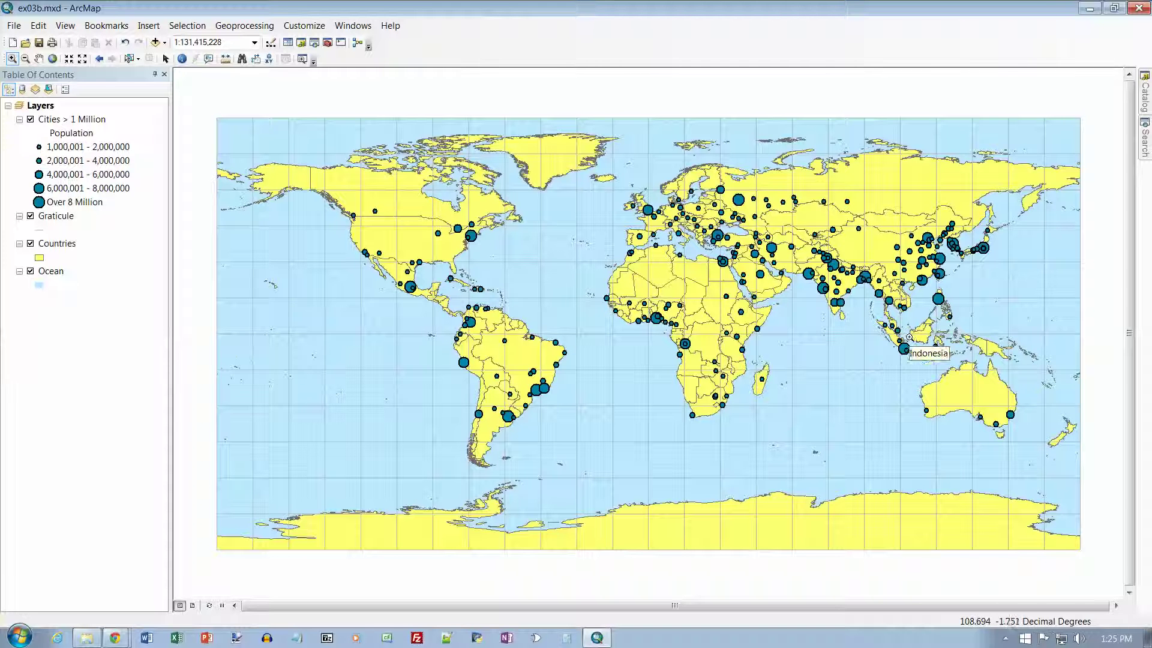
drag(905, 331, 1062, 467)
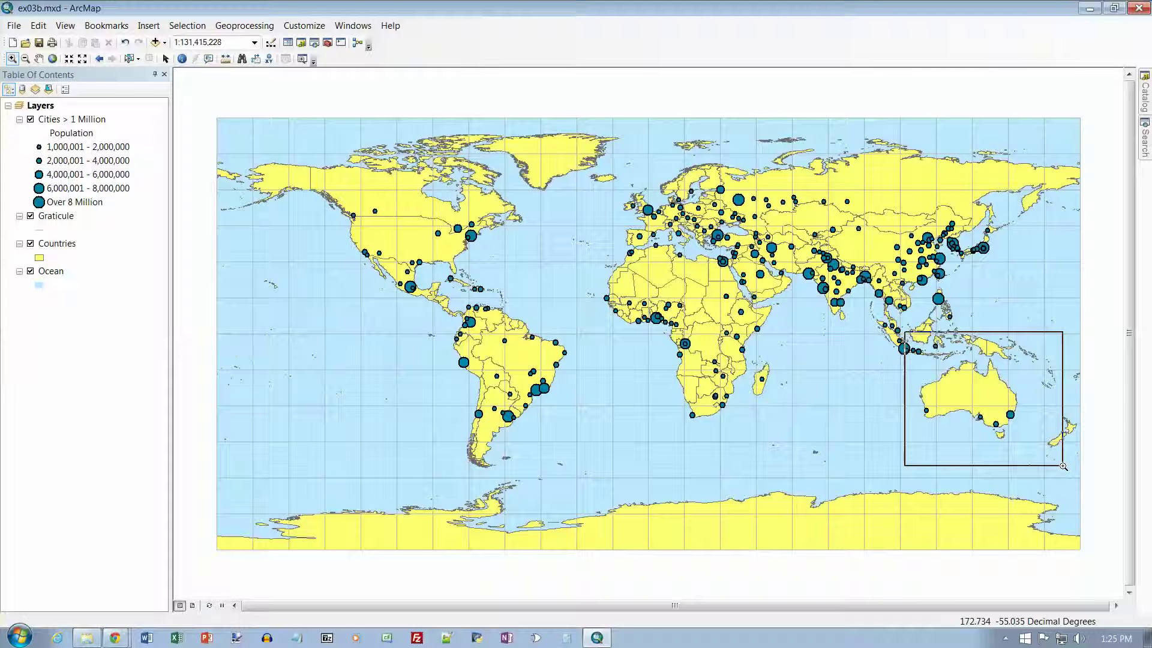
drag(1063, 466, 1062, 466)
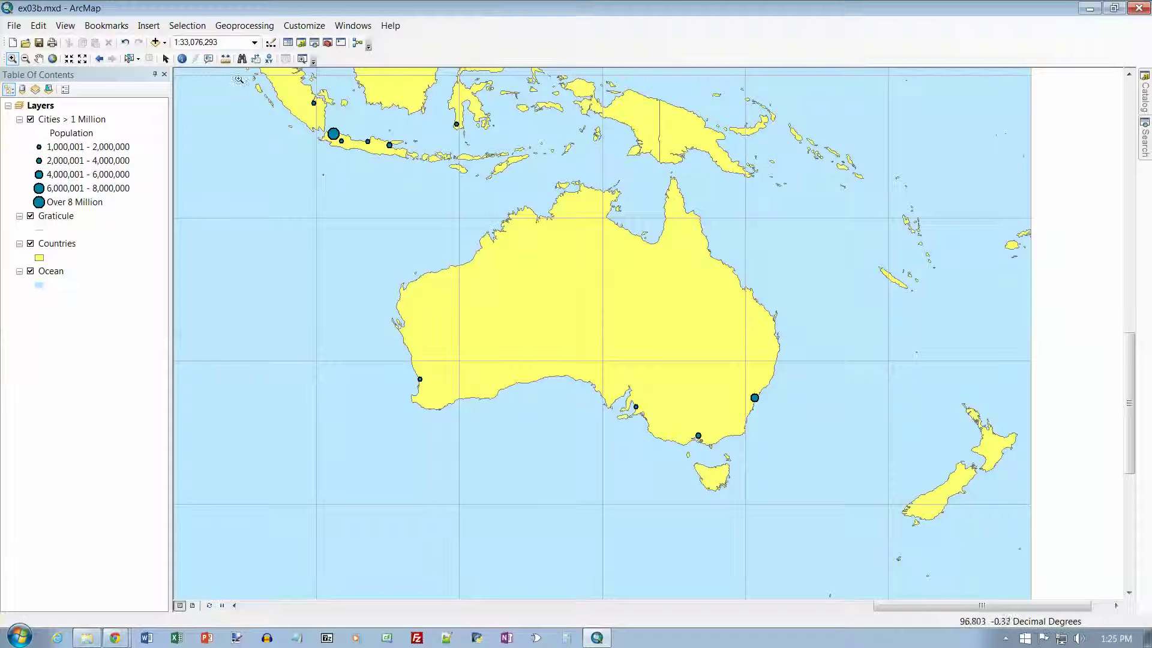
mouse_move(406, 112)
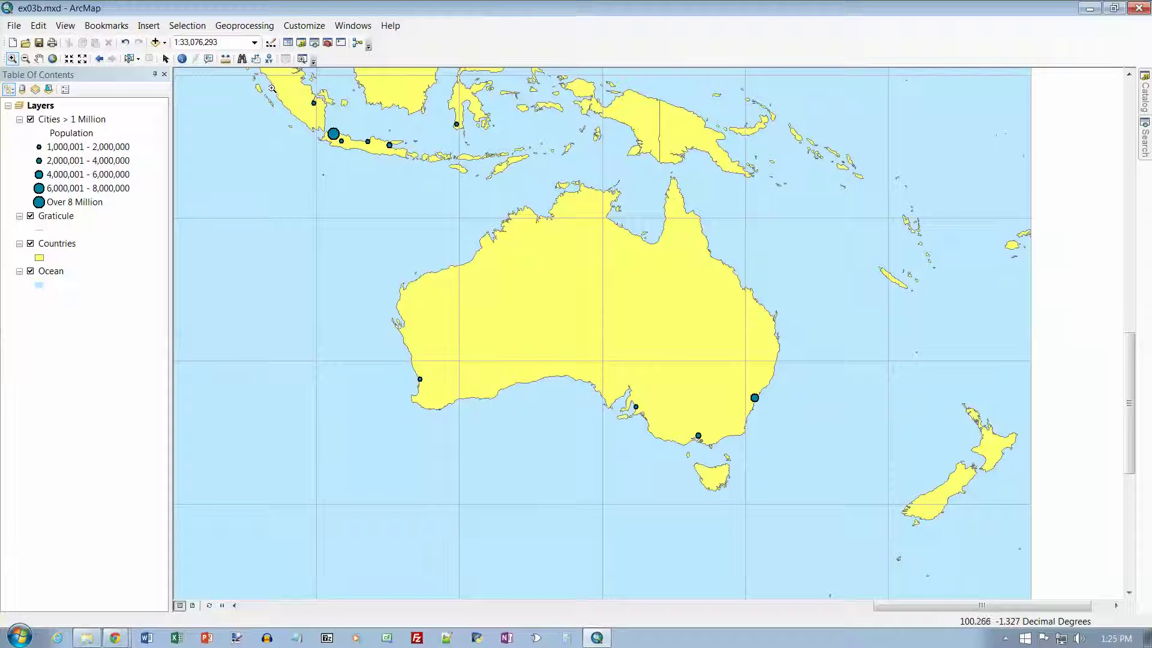
mouse_move(270, 88)
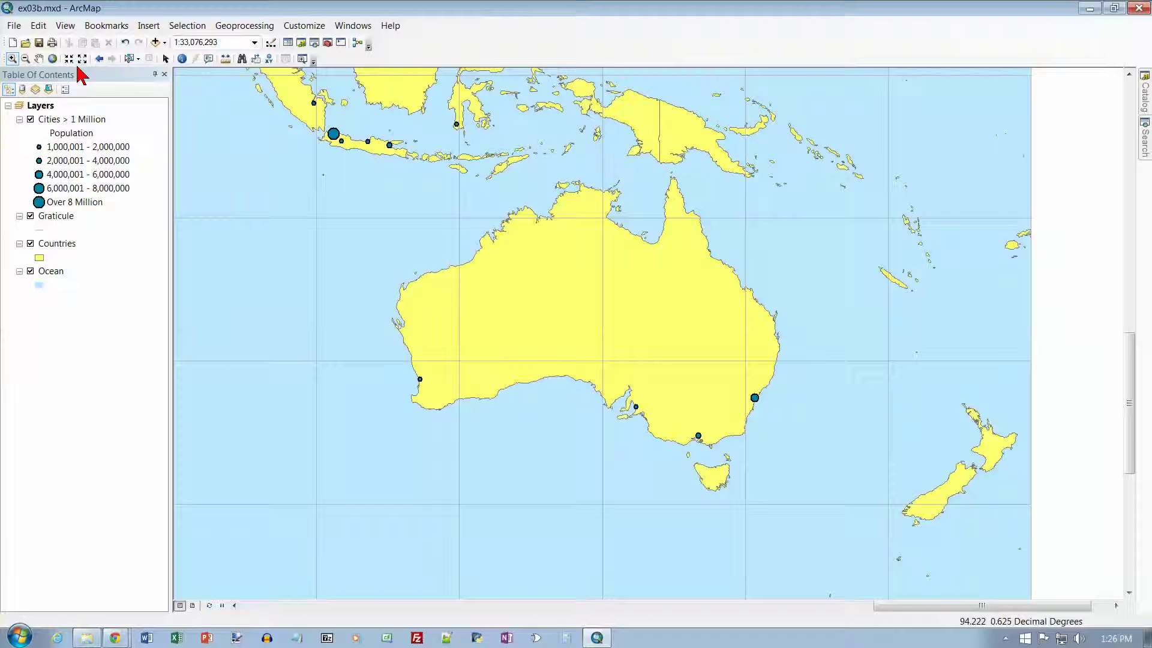
- Change the map scale repeatedly in and out around Australia, ending at 1:40,000,000
scroll(283, 207, down, 3)
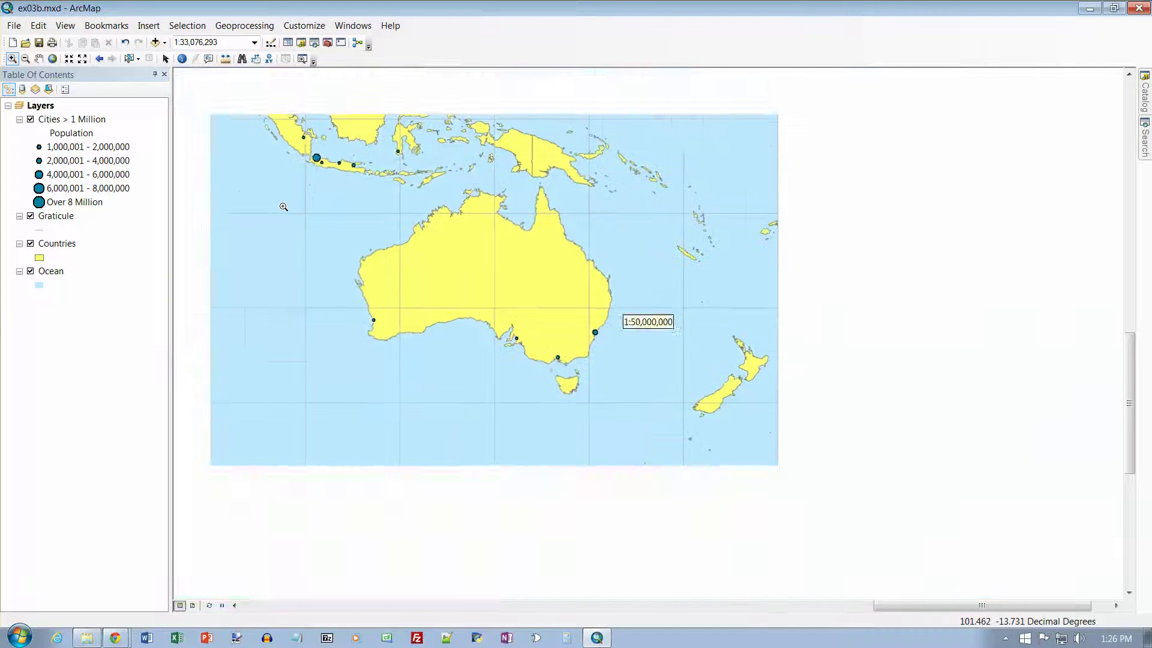
scroll(284, 207, up, 2)
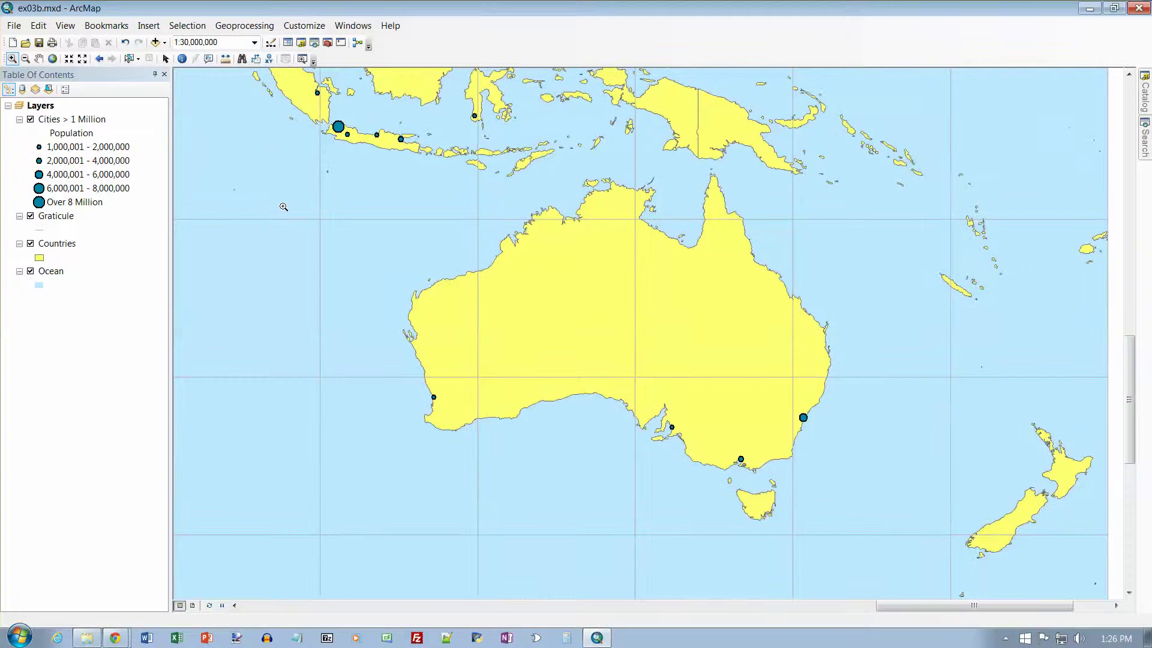
scroll(284, 207, down, 1)
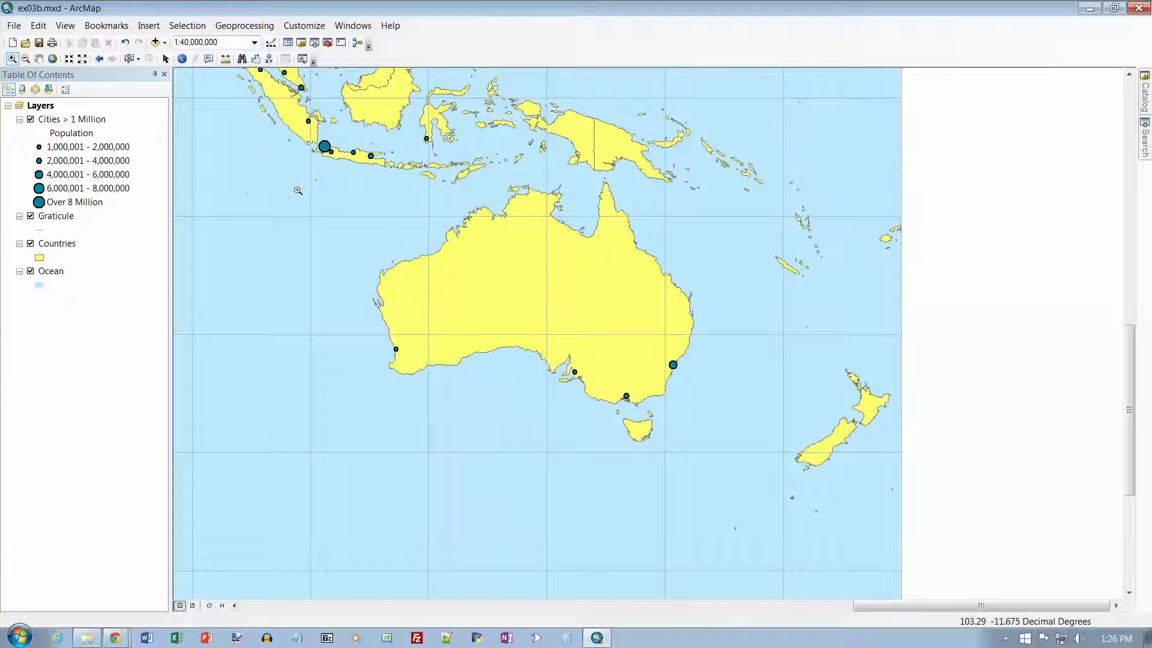
scroll(298, 191, up, 2)
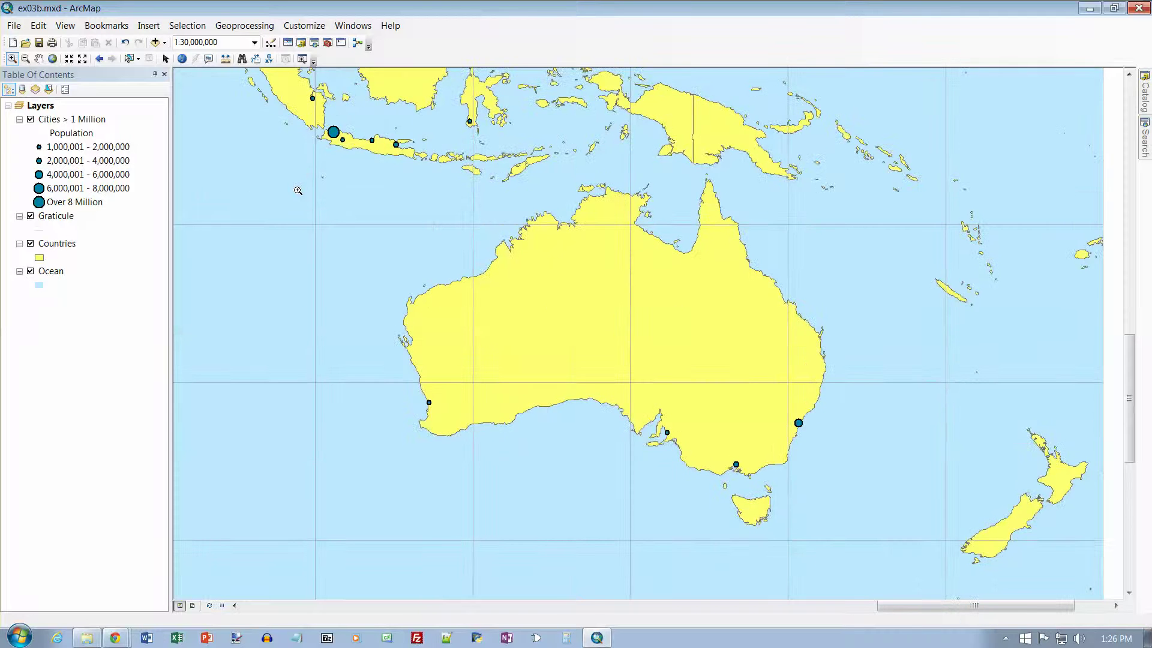
scroll(298, 191, up, 1)
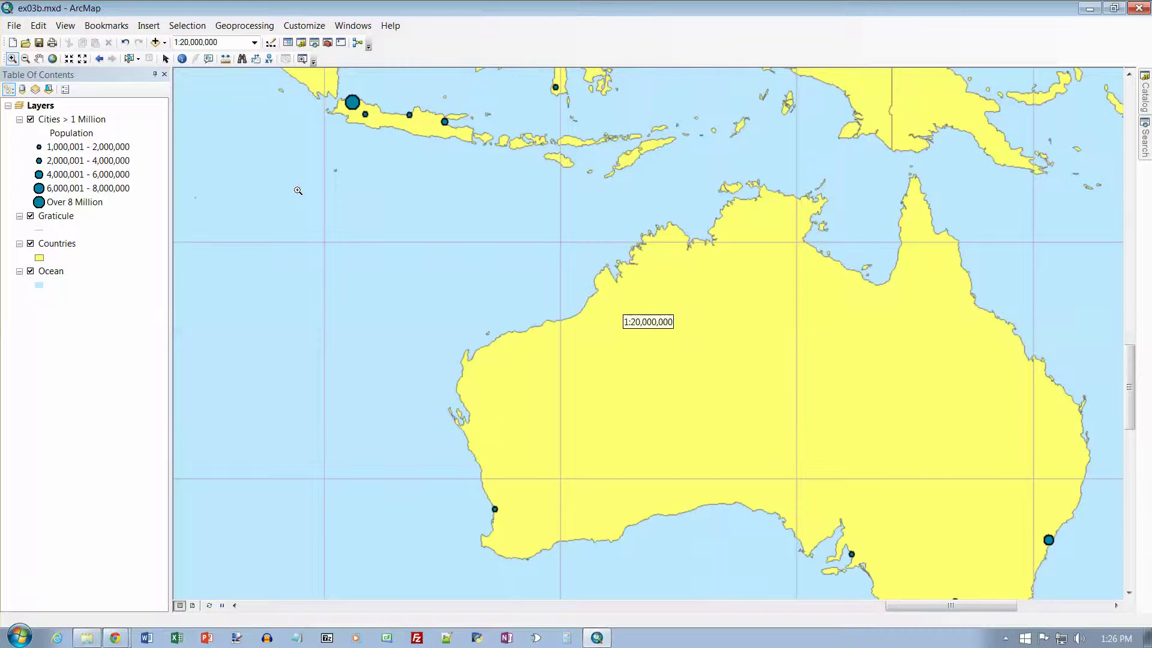
scroll(298, 191, up, 1)
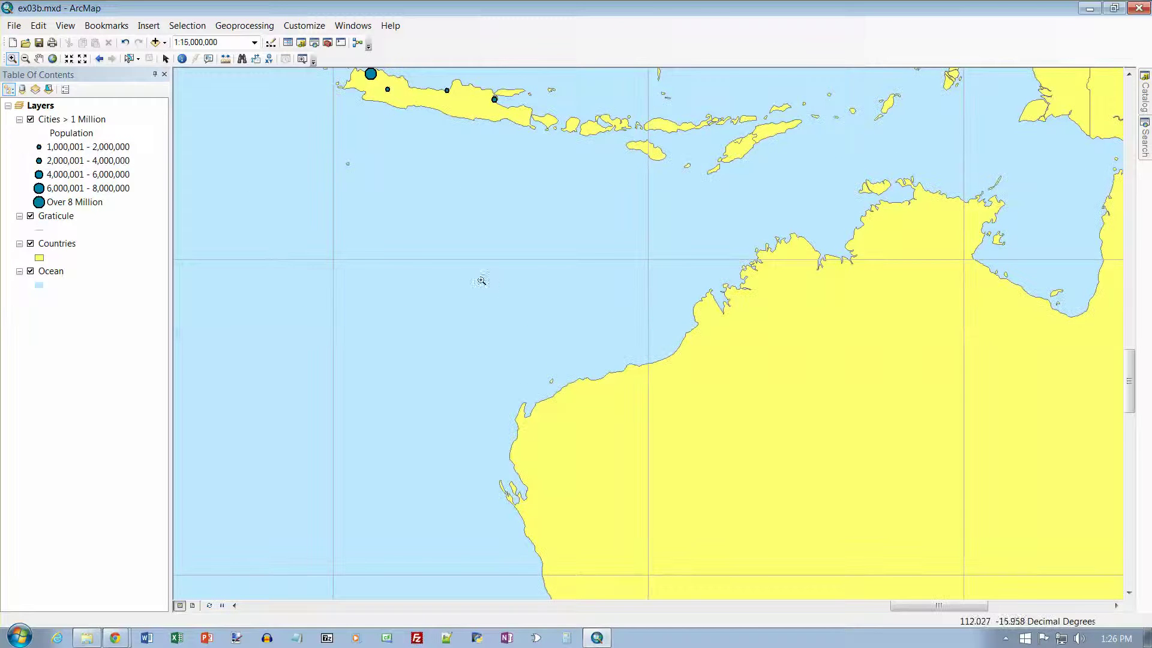
scroll(304, 168, down, 4)
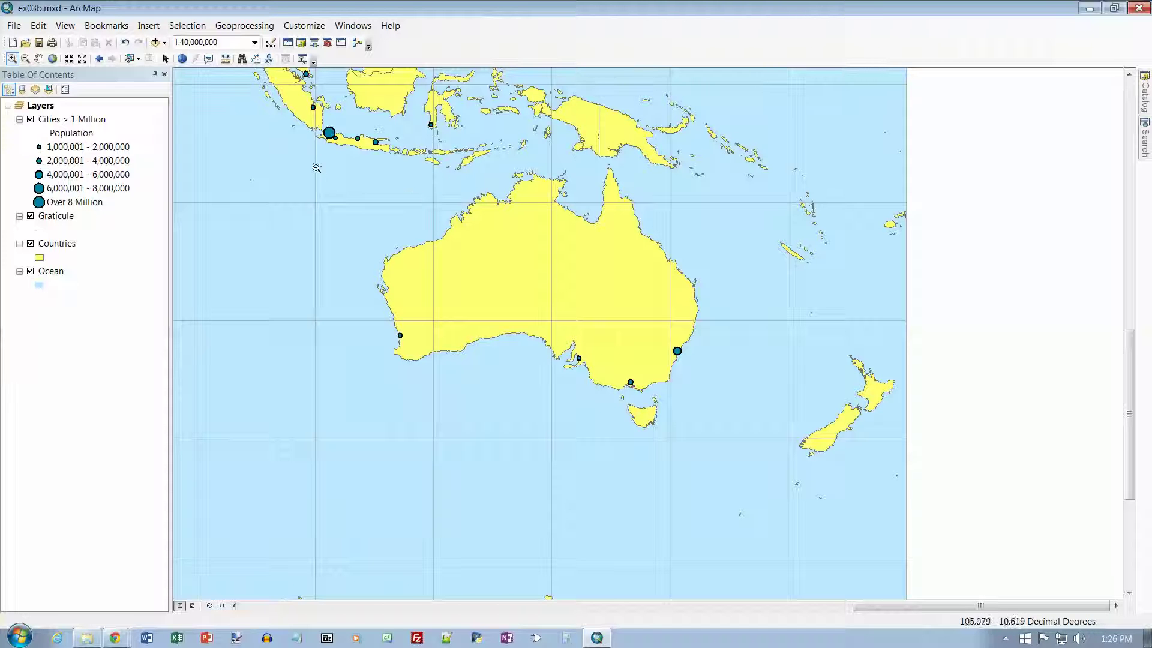
- Pan the map from Australia across Indonesia and India until the Middle East is in view, using the Pan tool
click(165, 59)
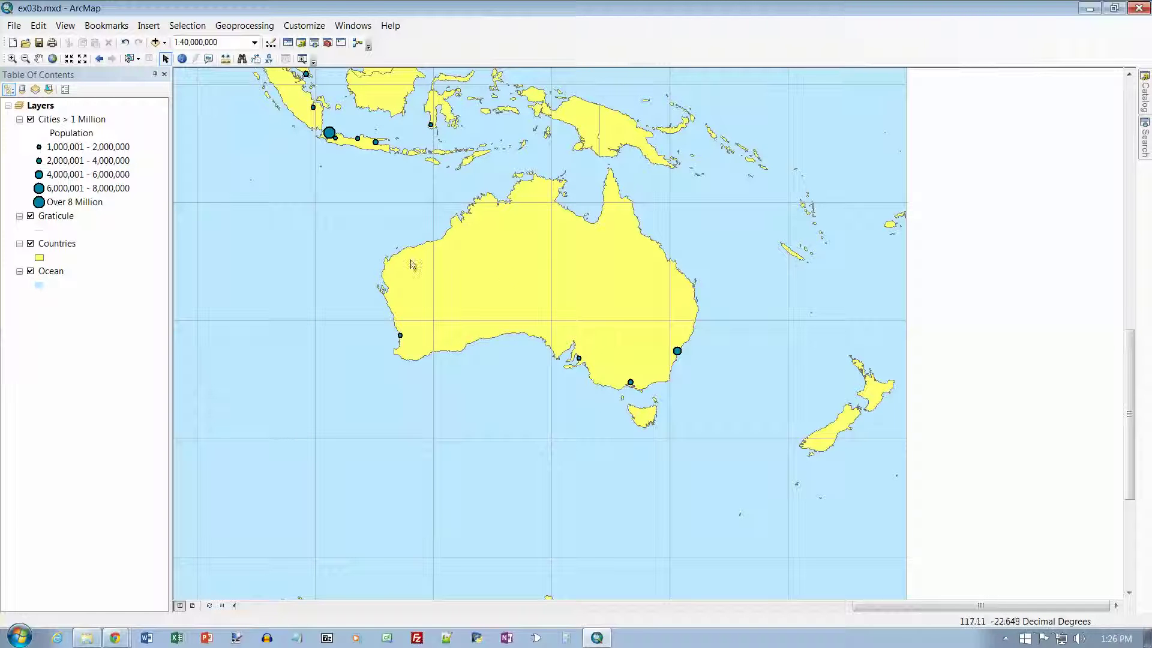
mouse_move(503, 272)
click(38, 58)
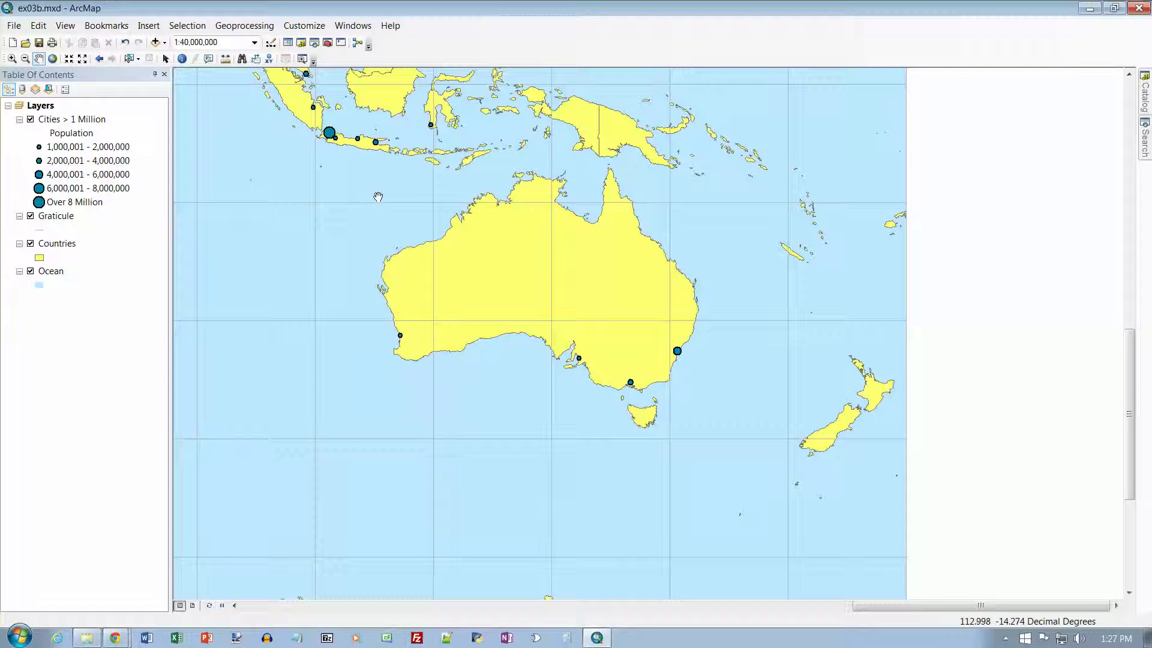
drag(371, 186, 419, 217)
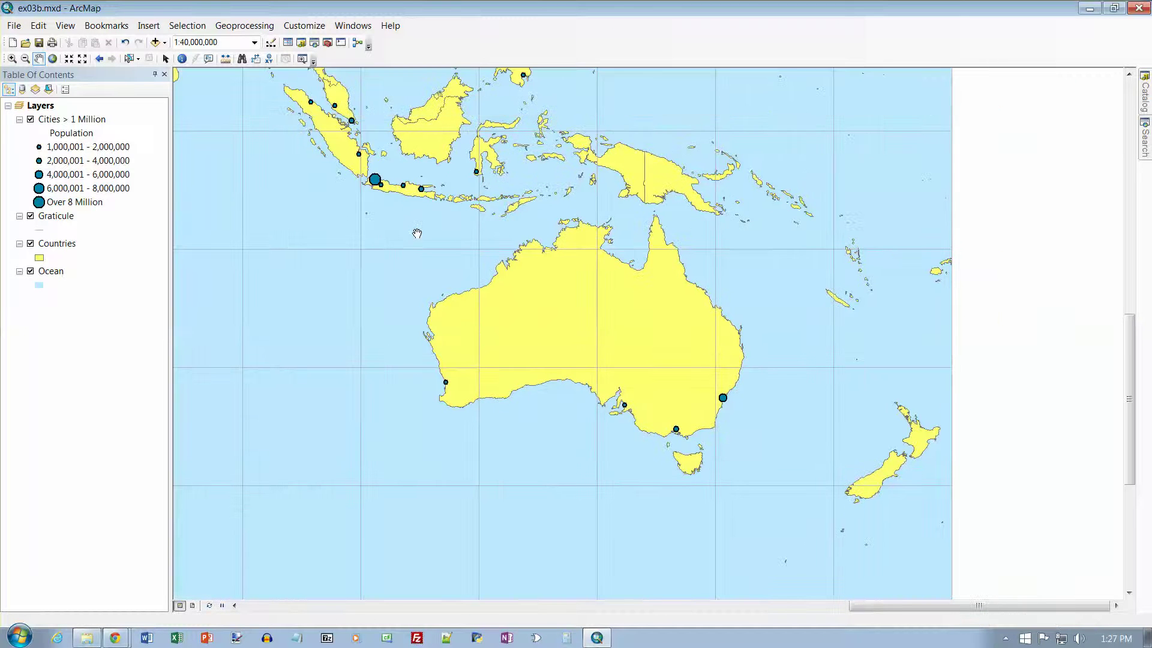
drag(357, 199, 609, 424)
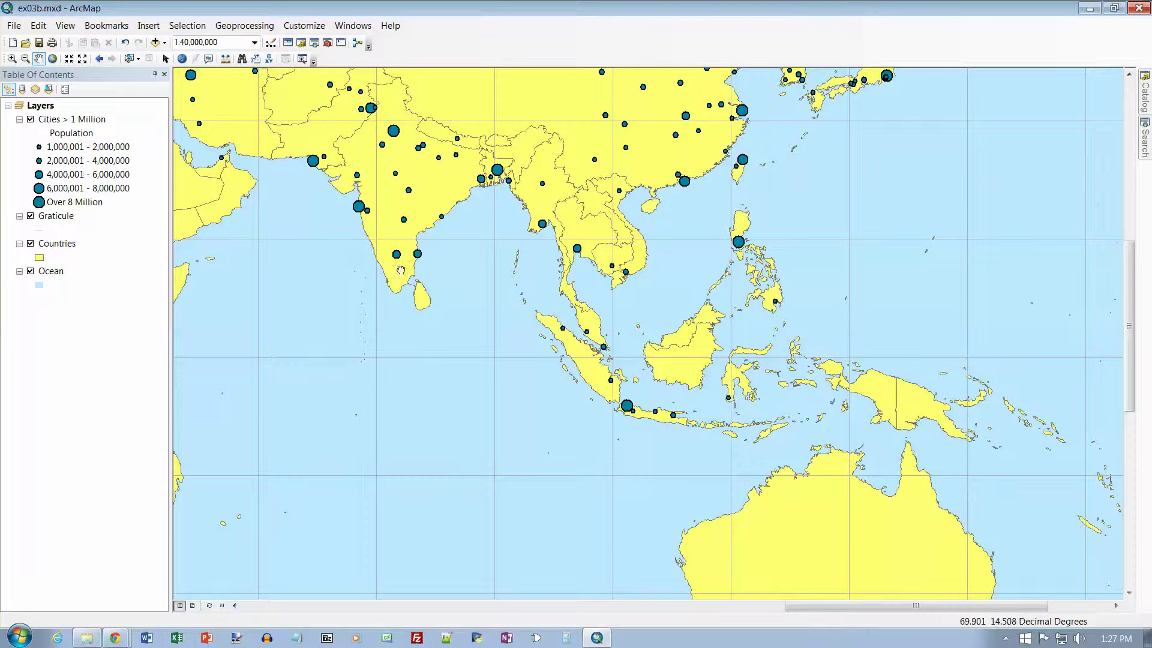
drag(342, 246, 567, 365)
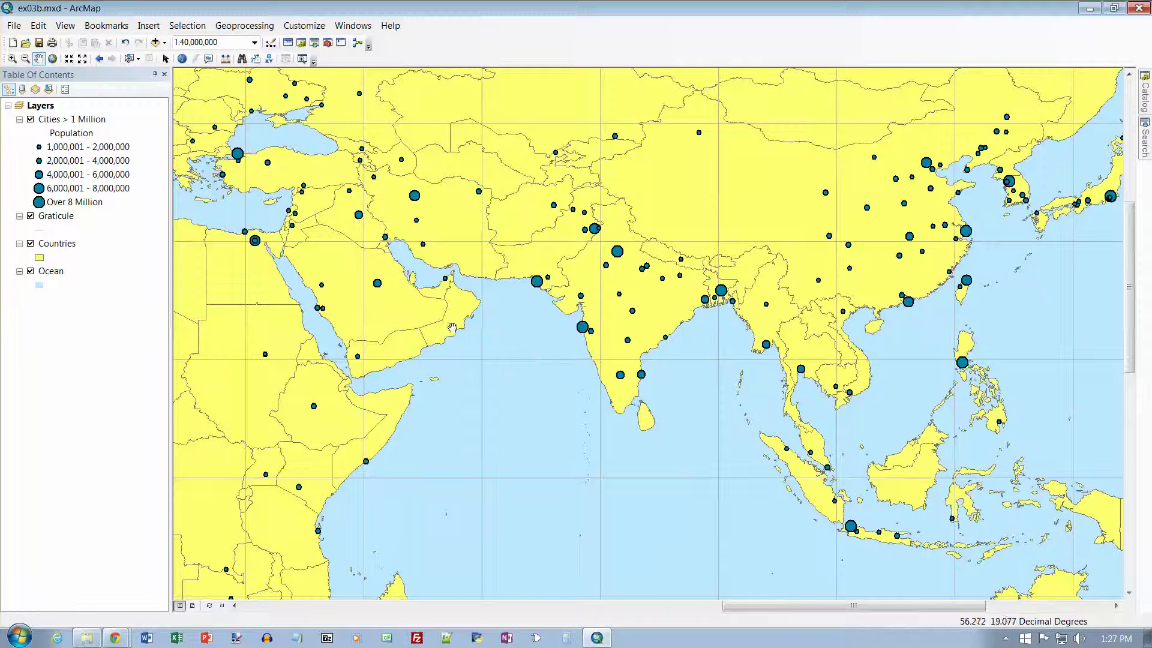
mouse_move(408, 299)
mouse_move(580, 279)
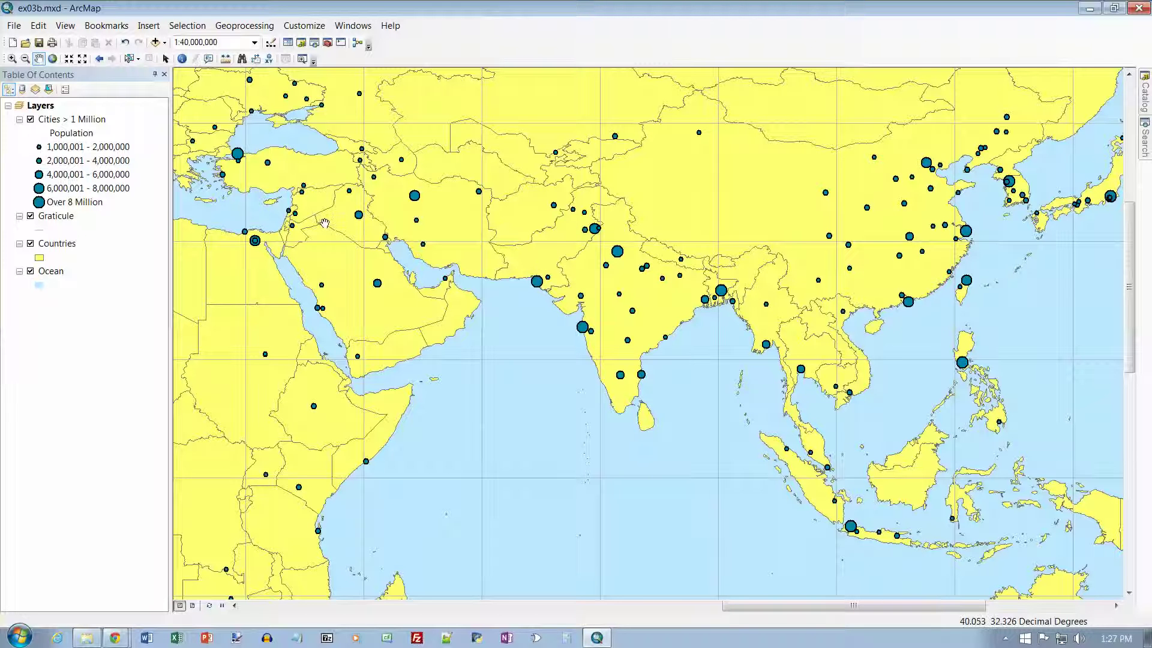
mouse_move(315, 218)
- Zoom in on the Middle East and India, and identify the country features Iran, Saudi Arabia and Israel
click(11, 59)
drag(272, 76, 769, 480)
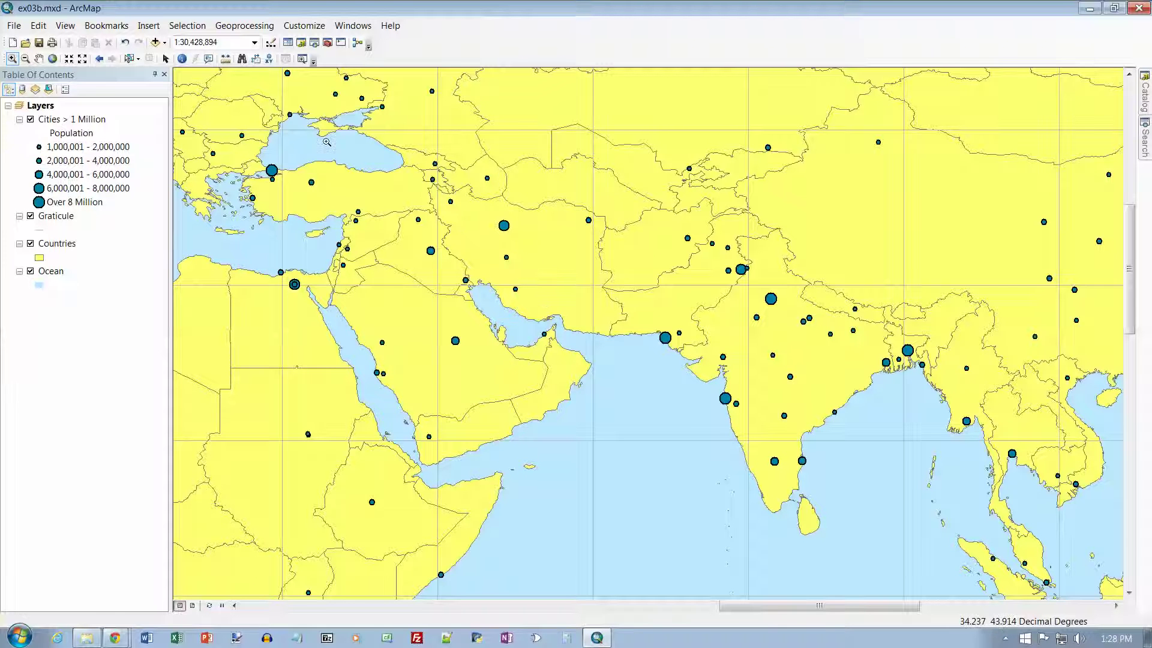
click(182, 59)
click(527, 247)
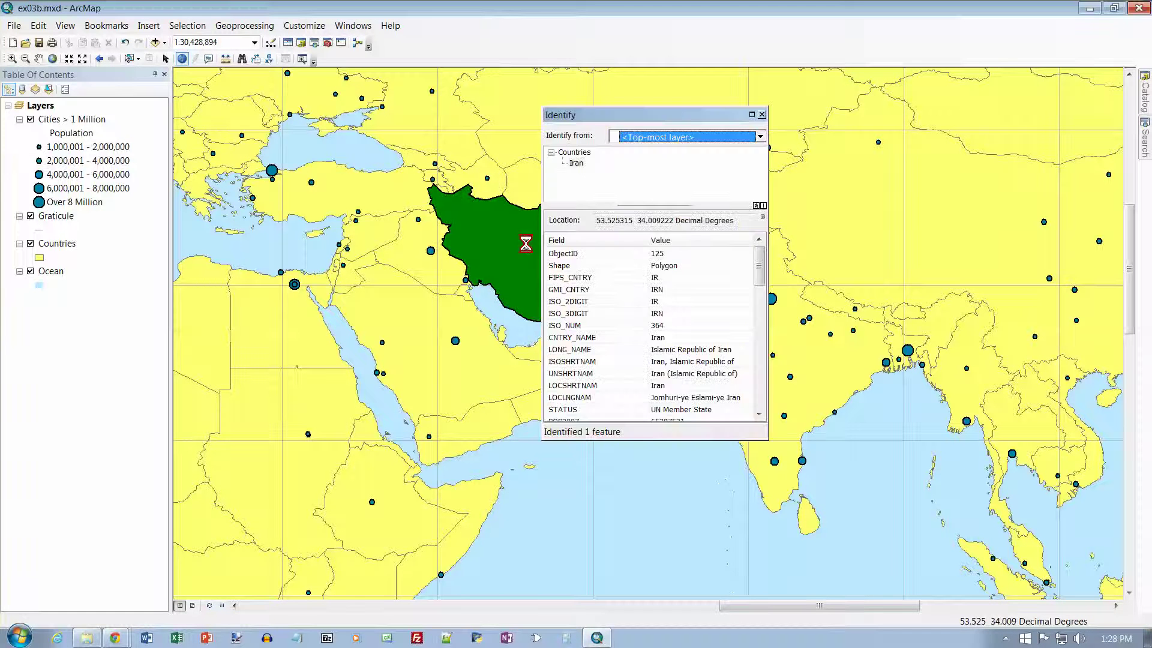
click(527, 247)
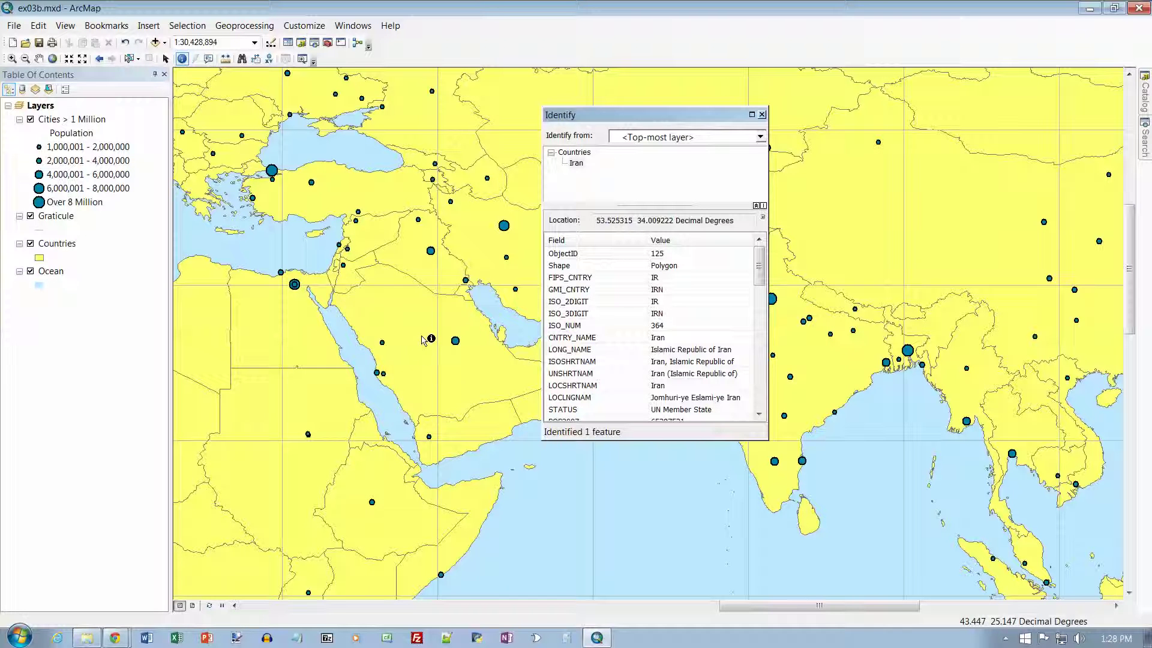
click(423, 337)
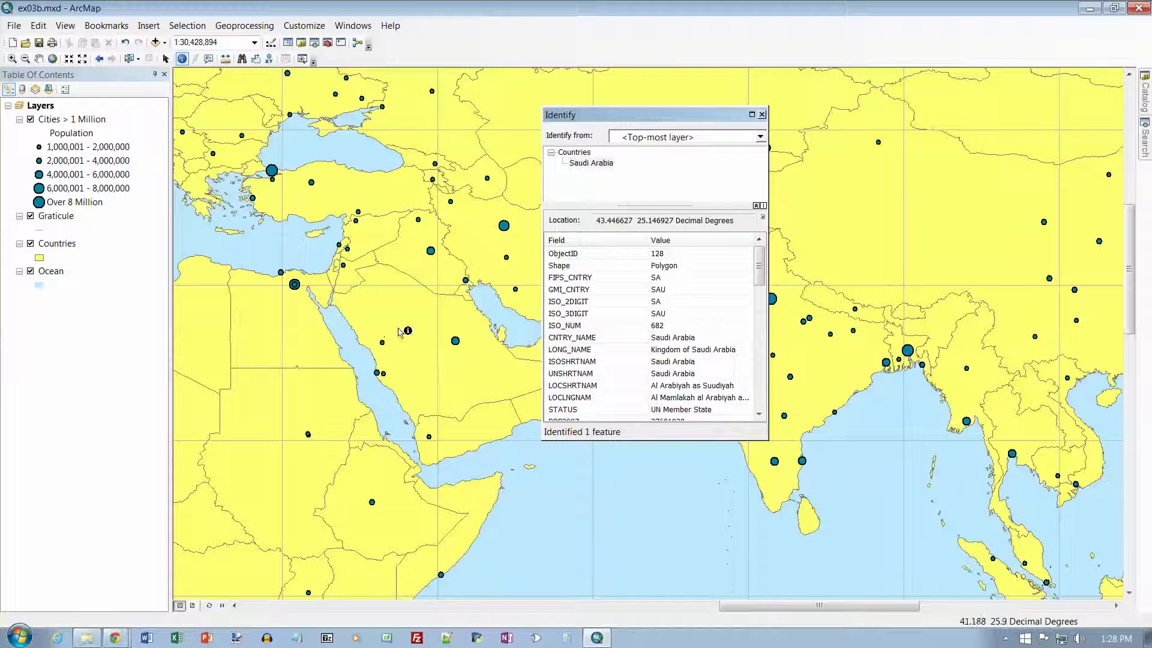
click(331, 276)
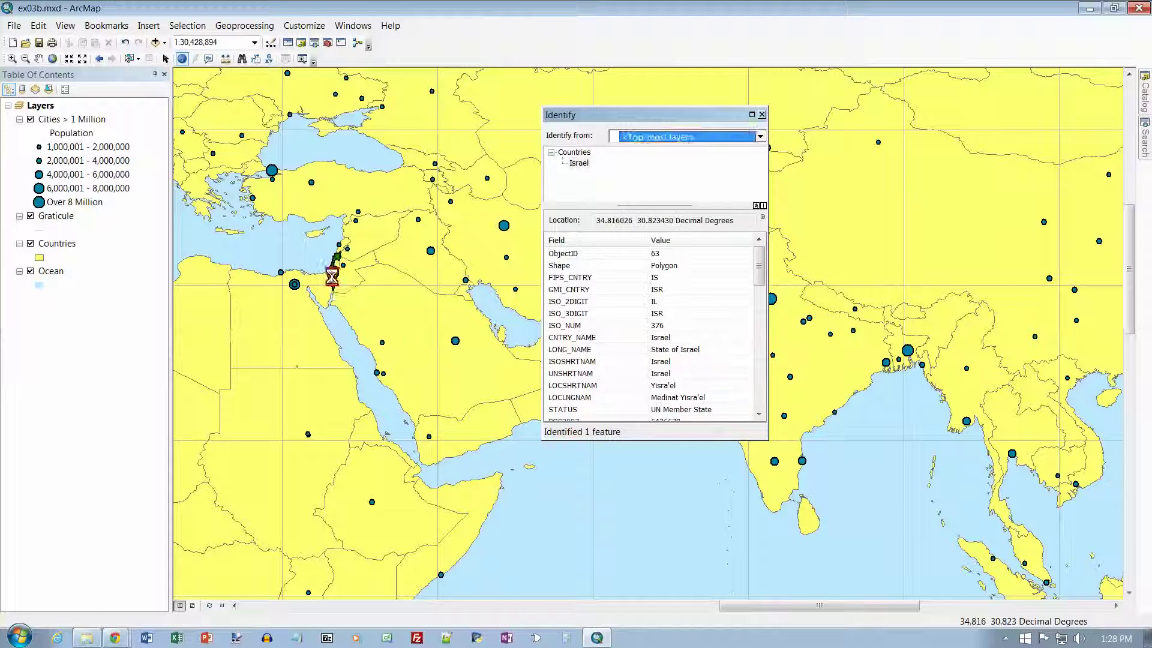
- Identify the country feature Egypt in northeast Africa and close the Identify results
click(294, 320)
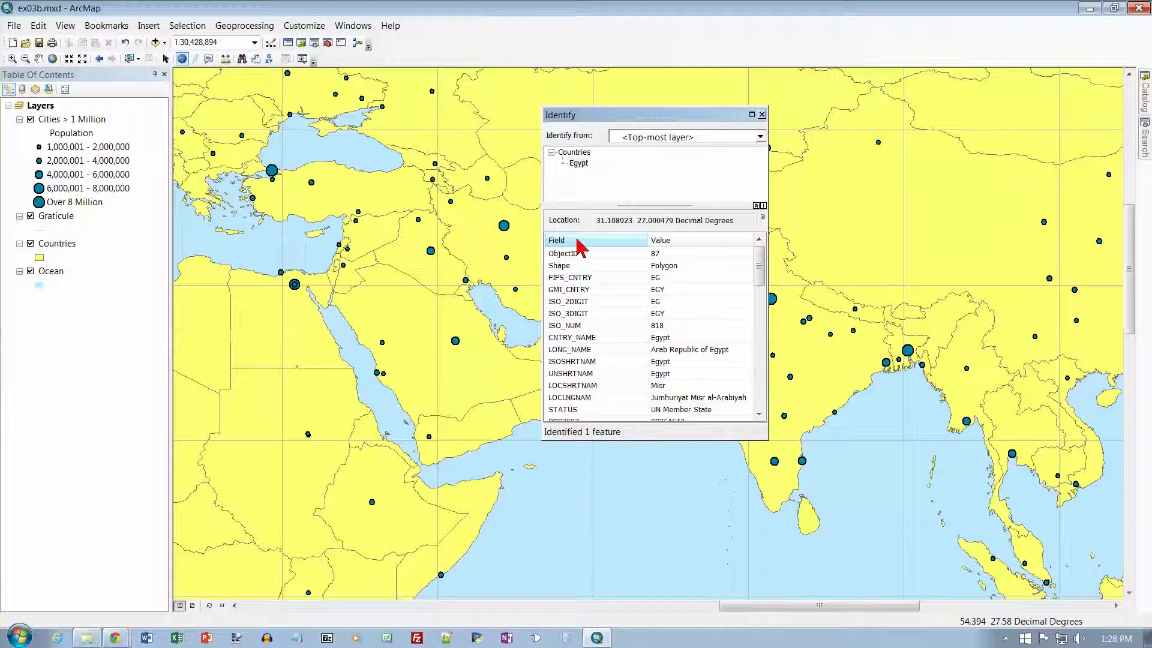
click(761, 114)
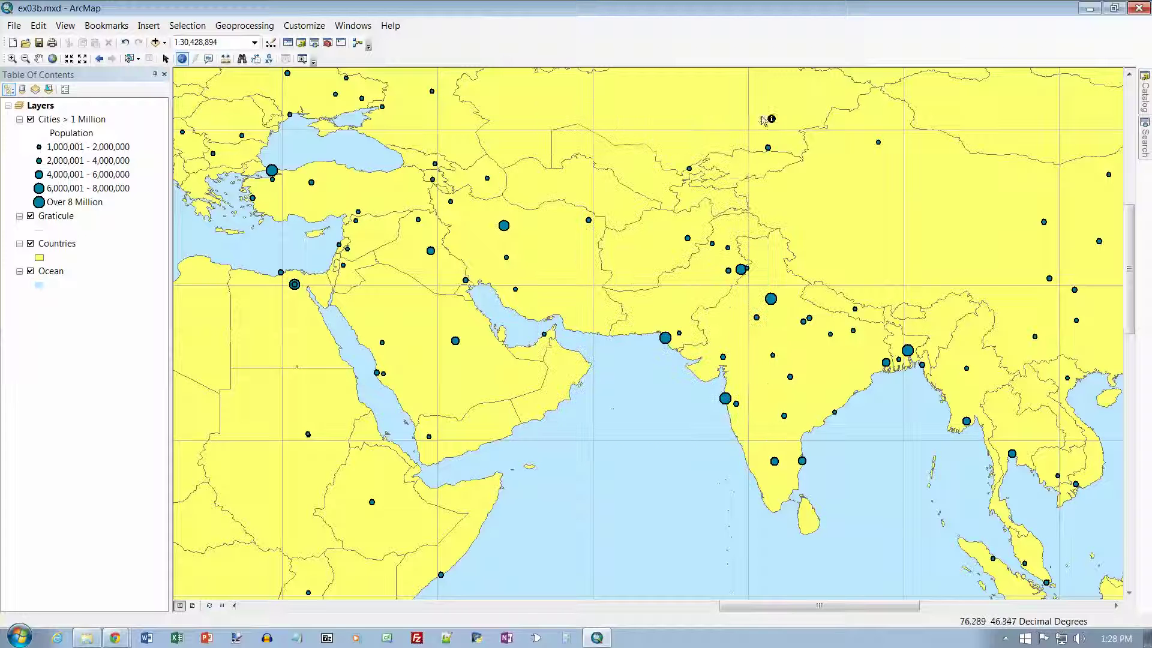
- Zoom in on the Middle East and India in fixed increments until the scale reaches 1:12,500,000
click(69, 59)
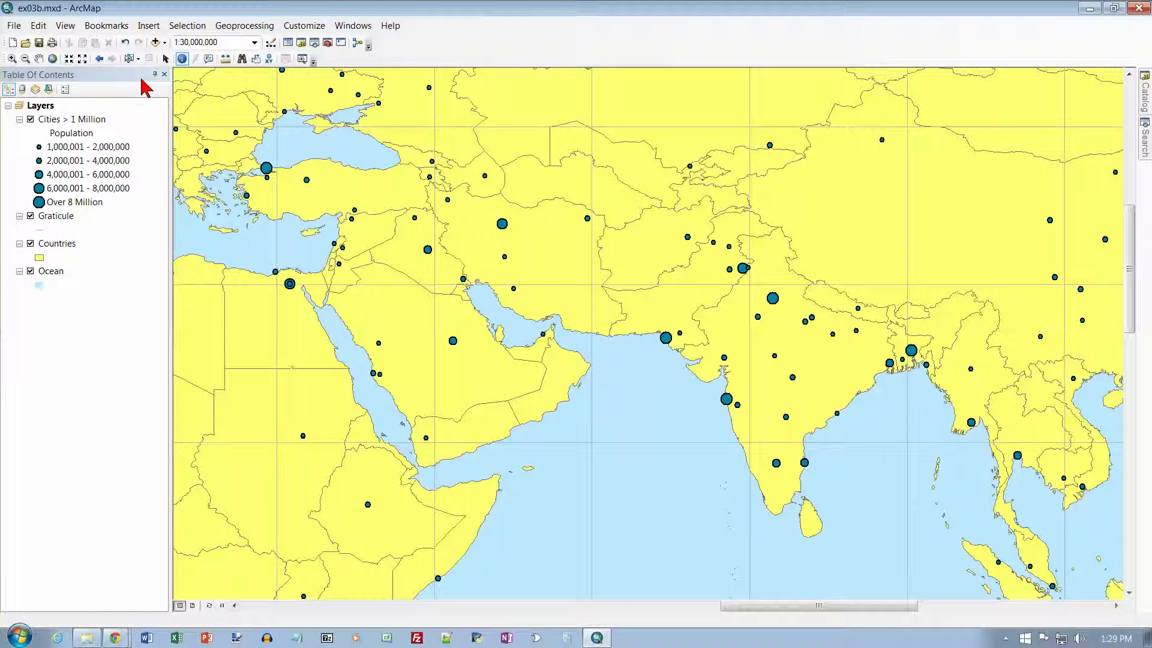
click(69, 60)
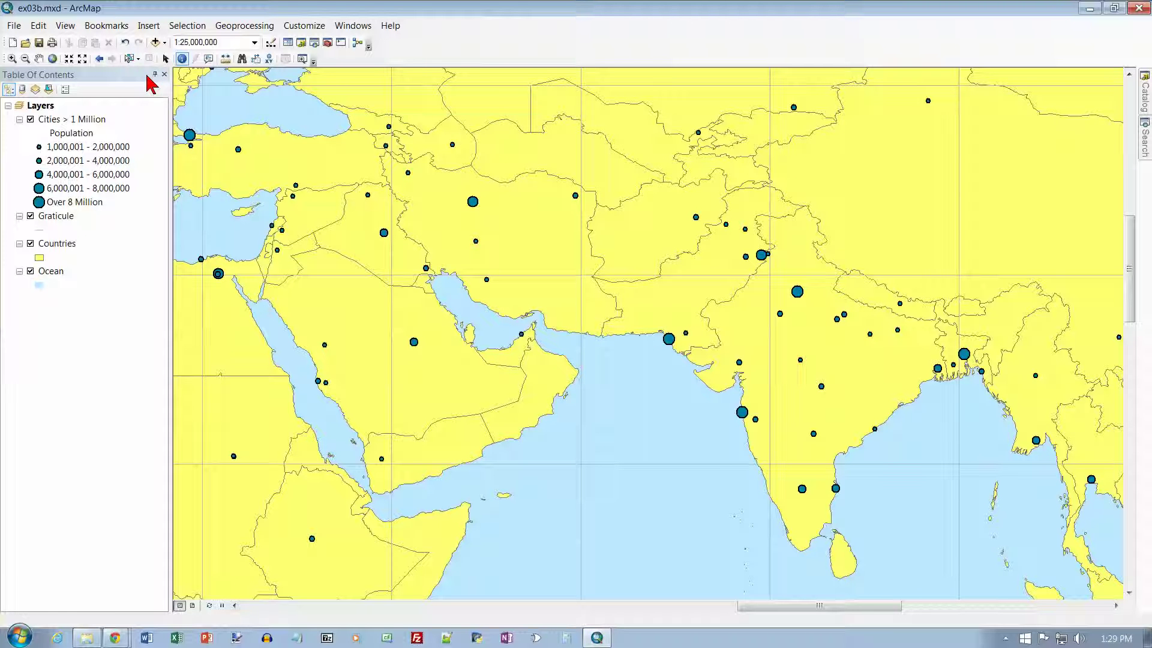
click(69, 59)
click(69, 58)
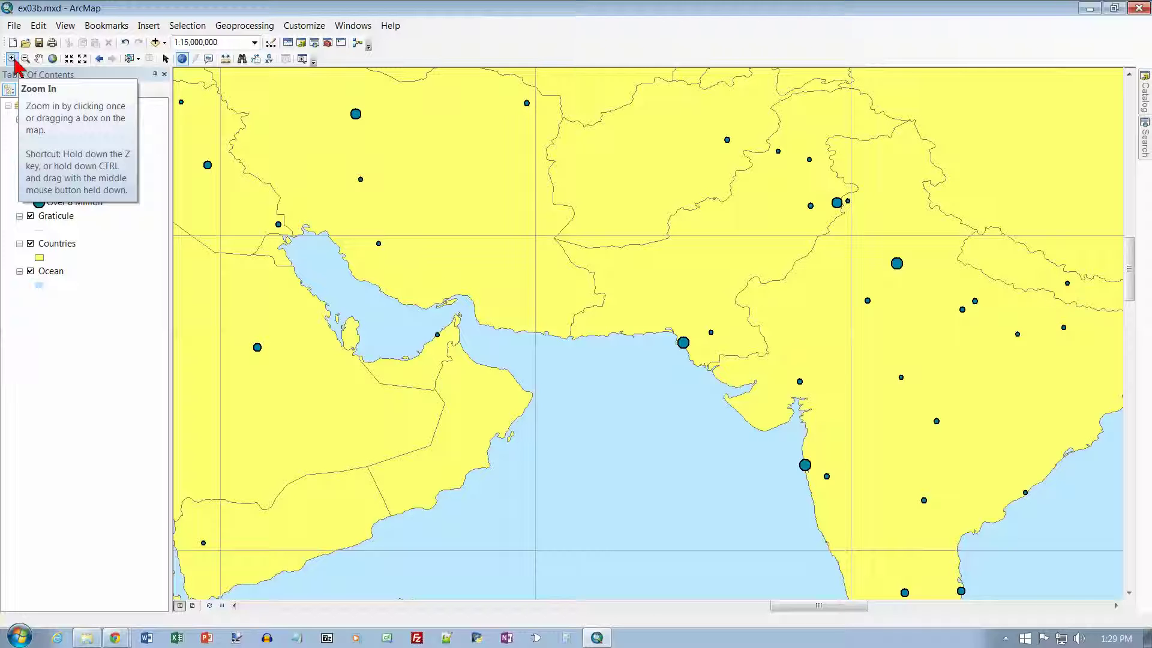
click(70, 59)
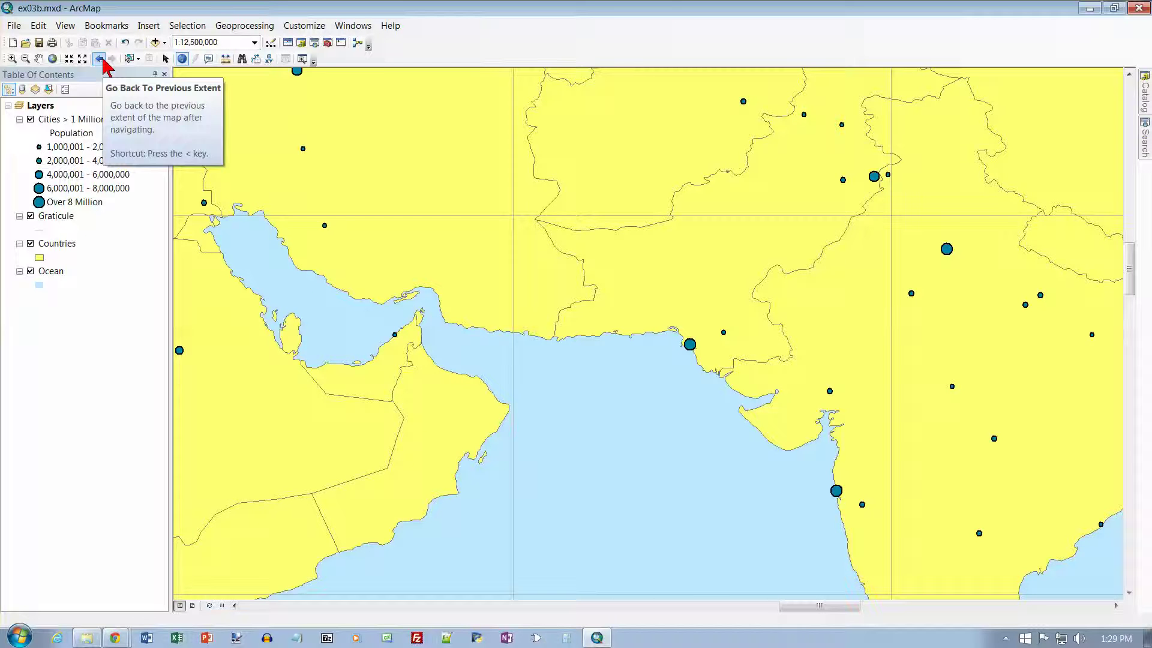
- Go back through the previous map extents until the 1:30,000,000 view of the Middle East and India returns
click(100, 59)
click(100, 58)
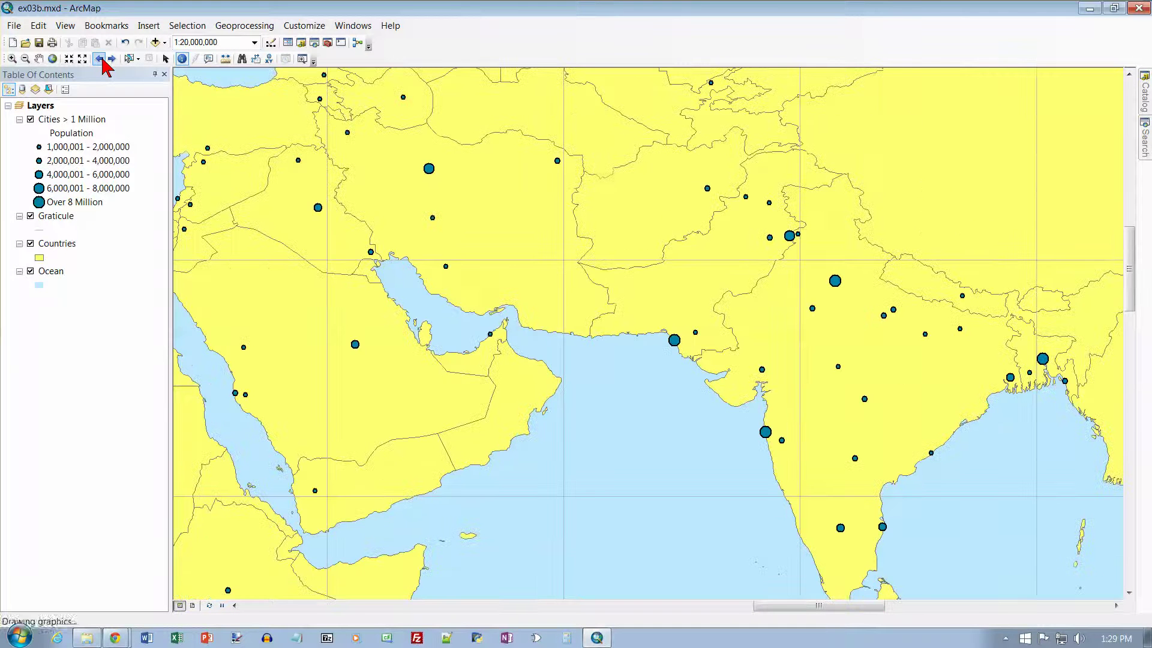
click(100, 59)
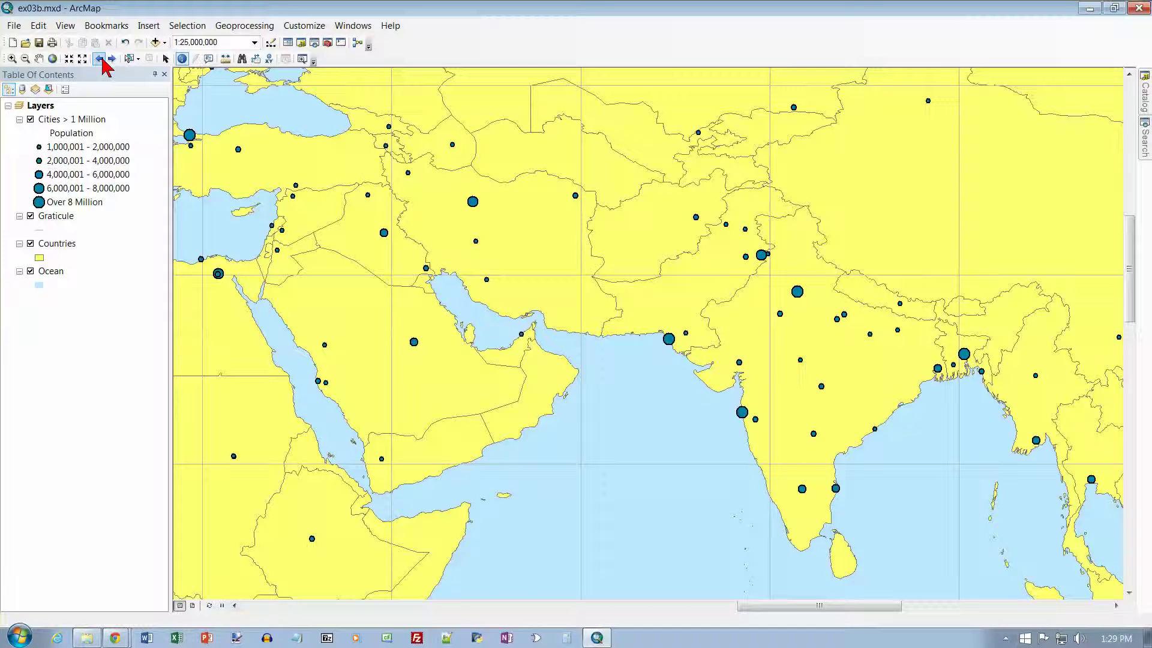
click(99, 59)
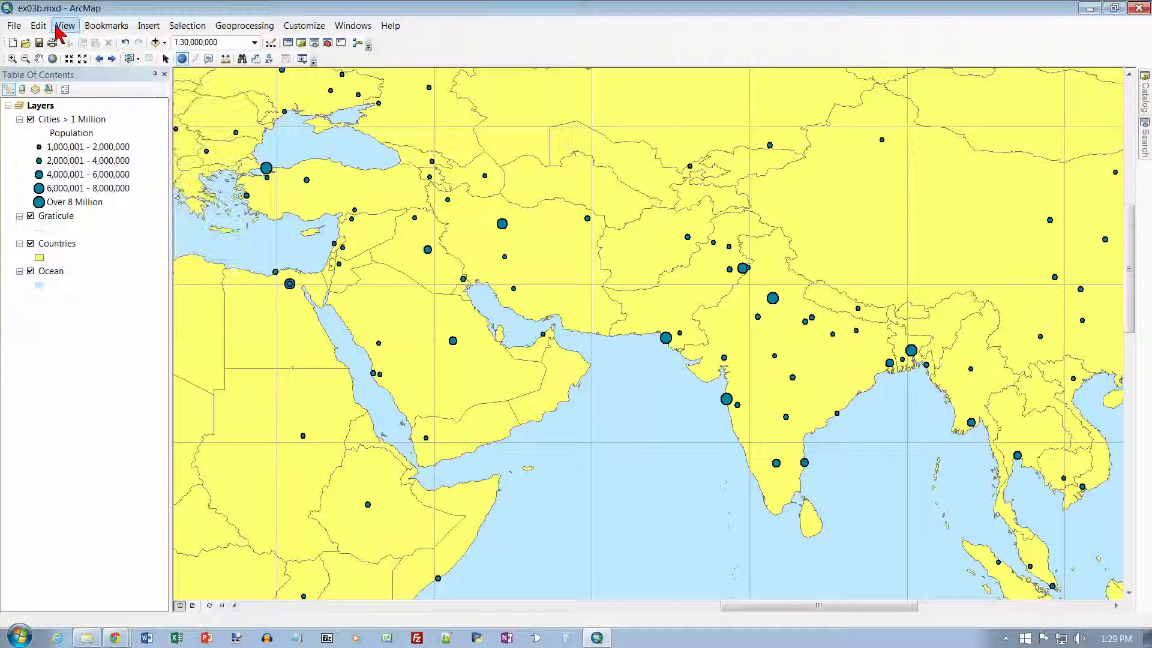
- Zoom the map to its full extent to show the whole world, and activate the Select Elements tool
click(52, 58)
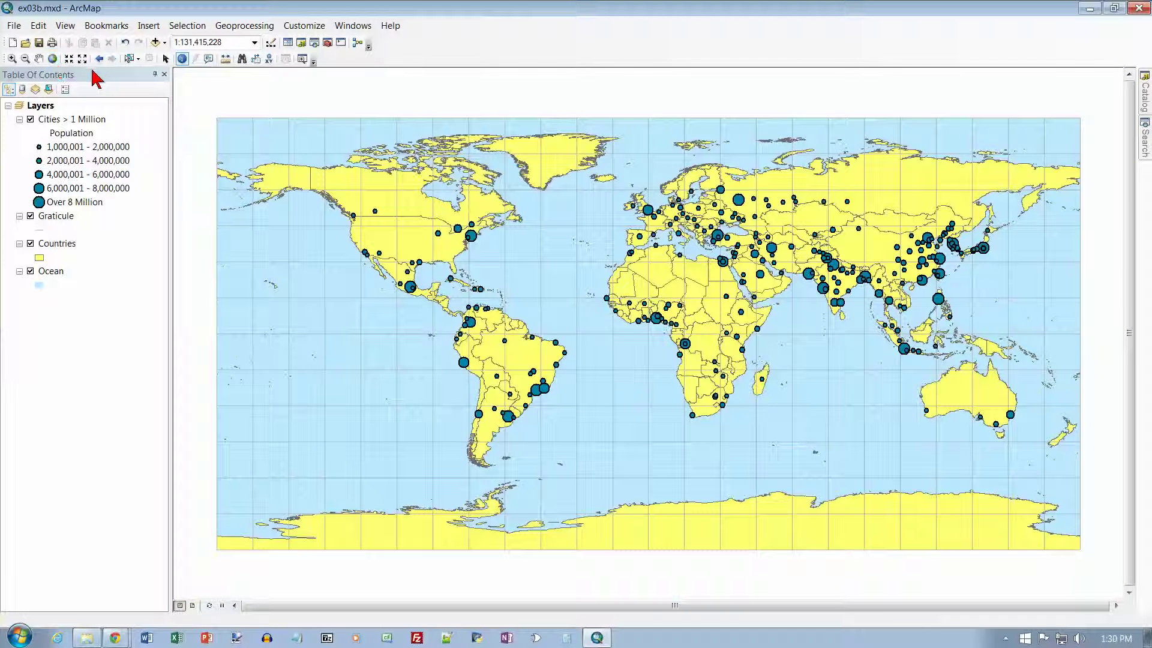
click(165, 59)
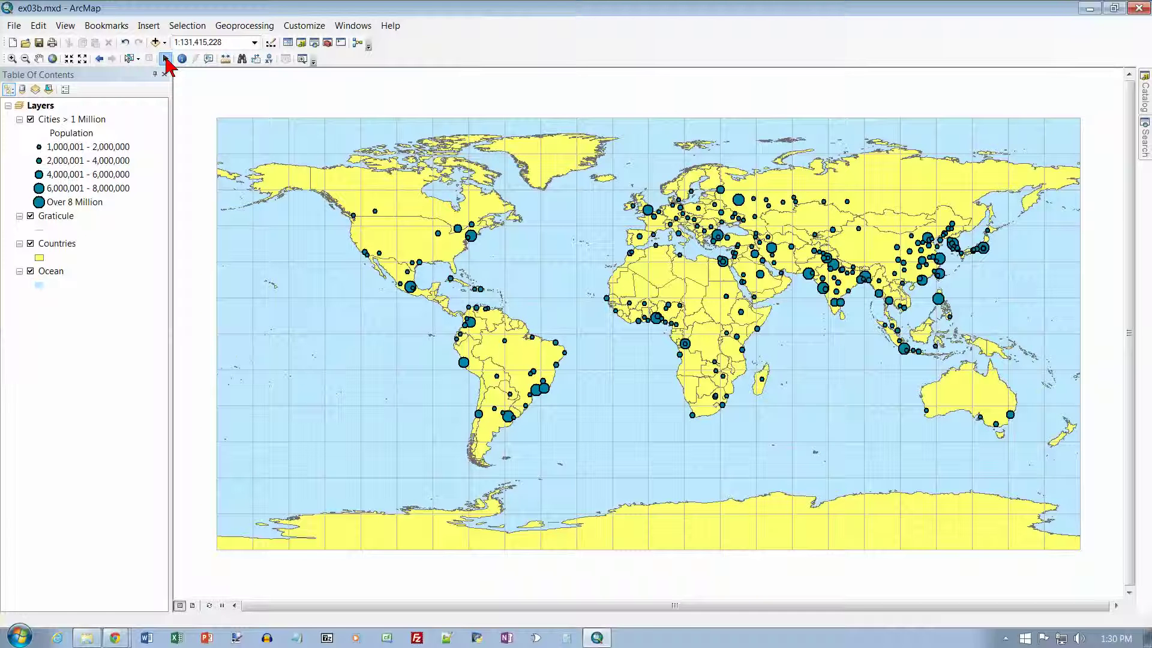